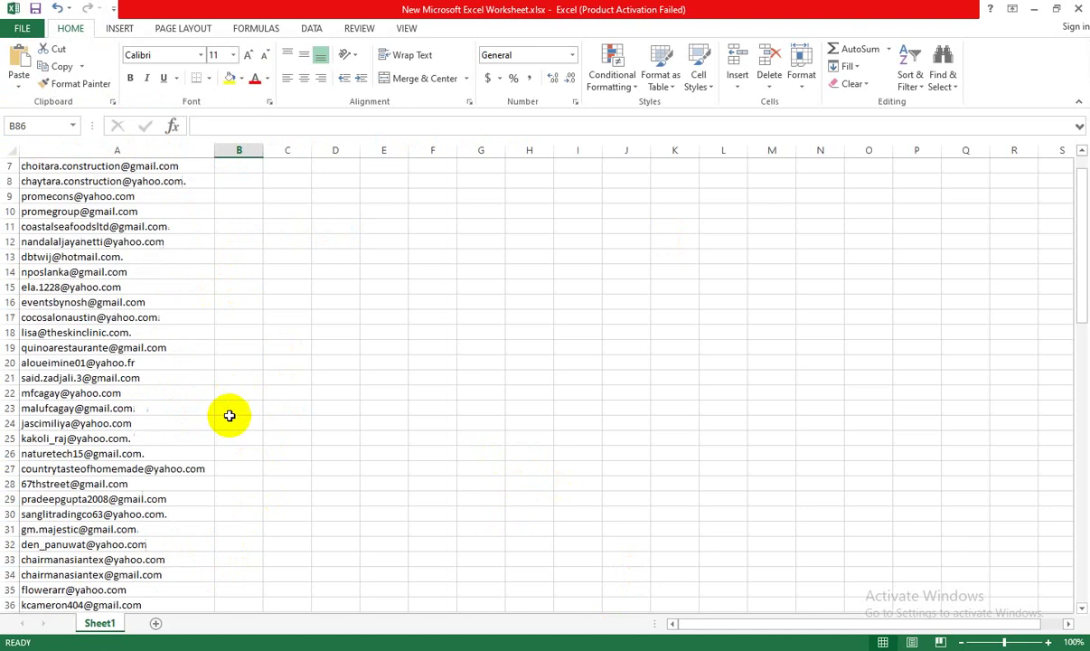
- Rename the worksheet containing the email list from Sheet1 to "food"
{"action": "scroll", "coordinate": [151, 485], "scroll_direction": "up", "scroll_amount": 4}
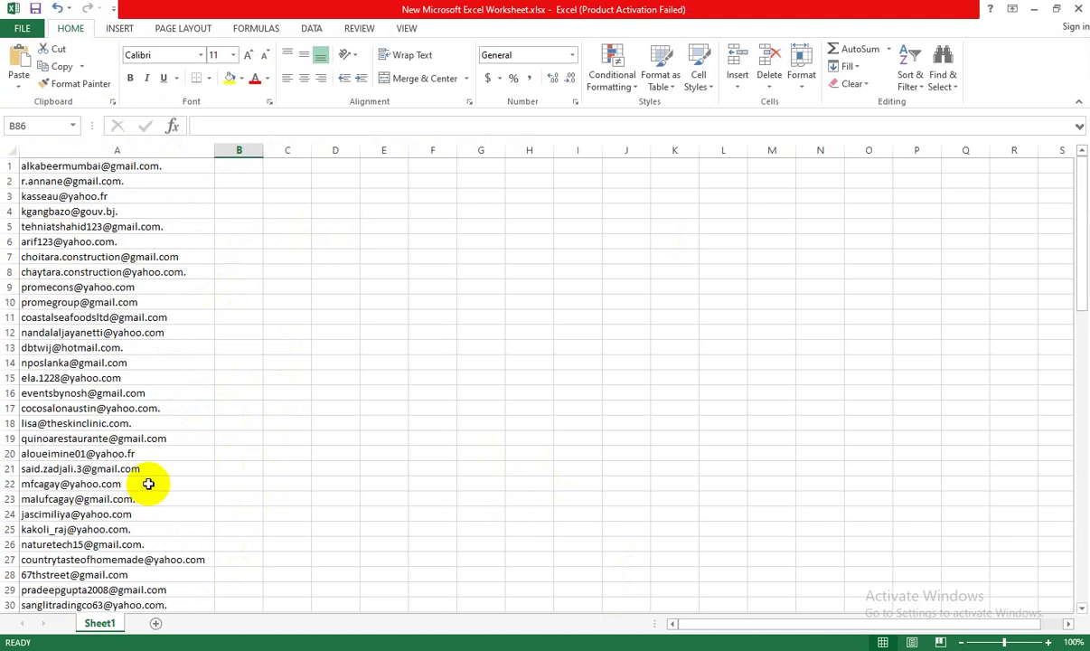
{"action": "right_click", "coordinate": [100, 632]}
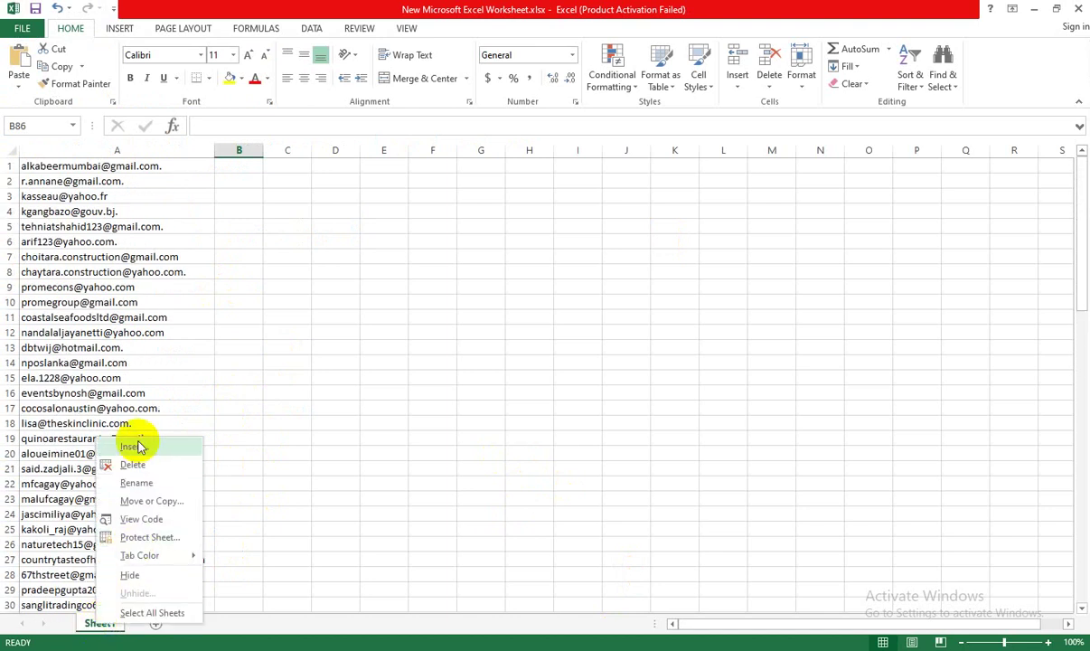
{"action": "left_click", "coordinate": [136, 483]}
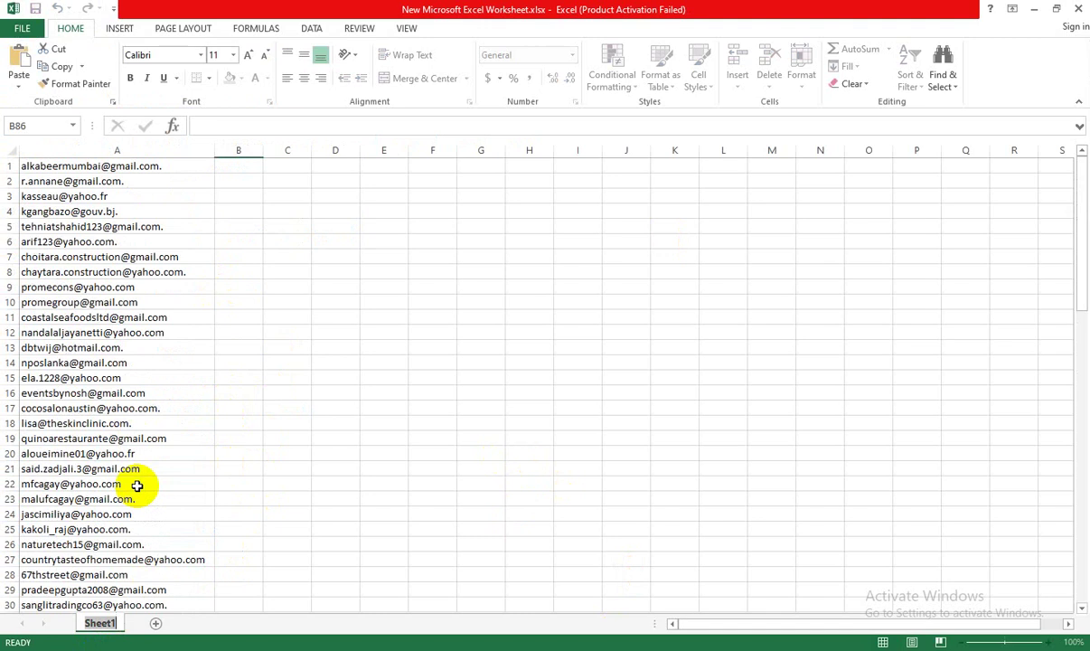
{"action": "left_click", "coordinate": [438, 500]}
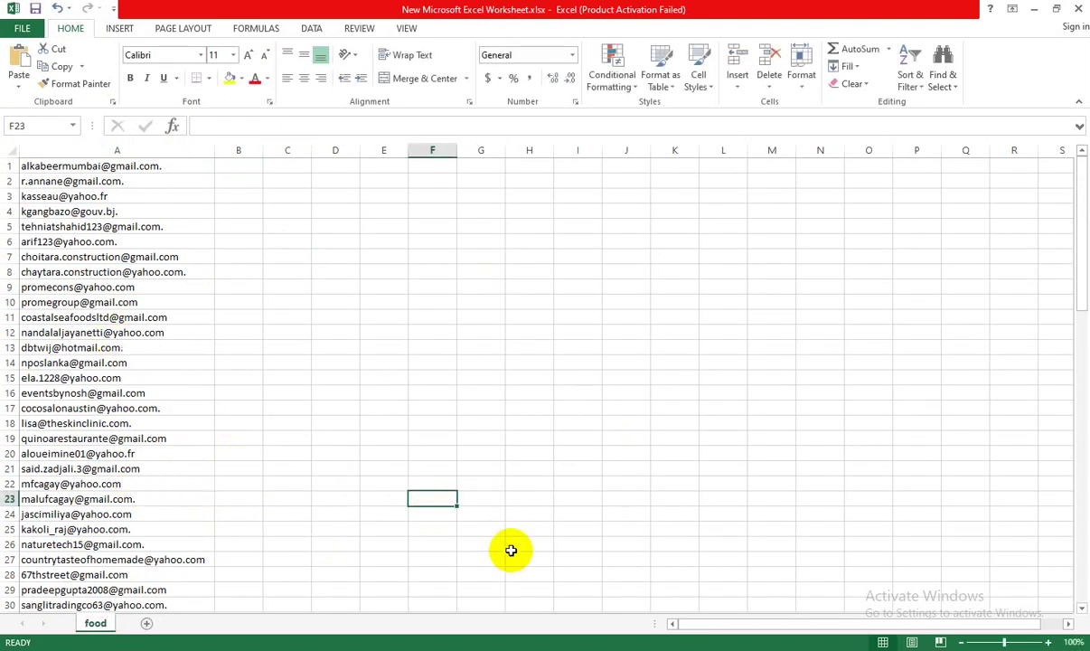
{"action": "key", "text": "alt+Tab"}
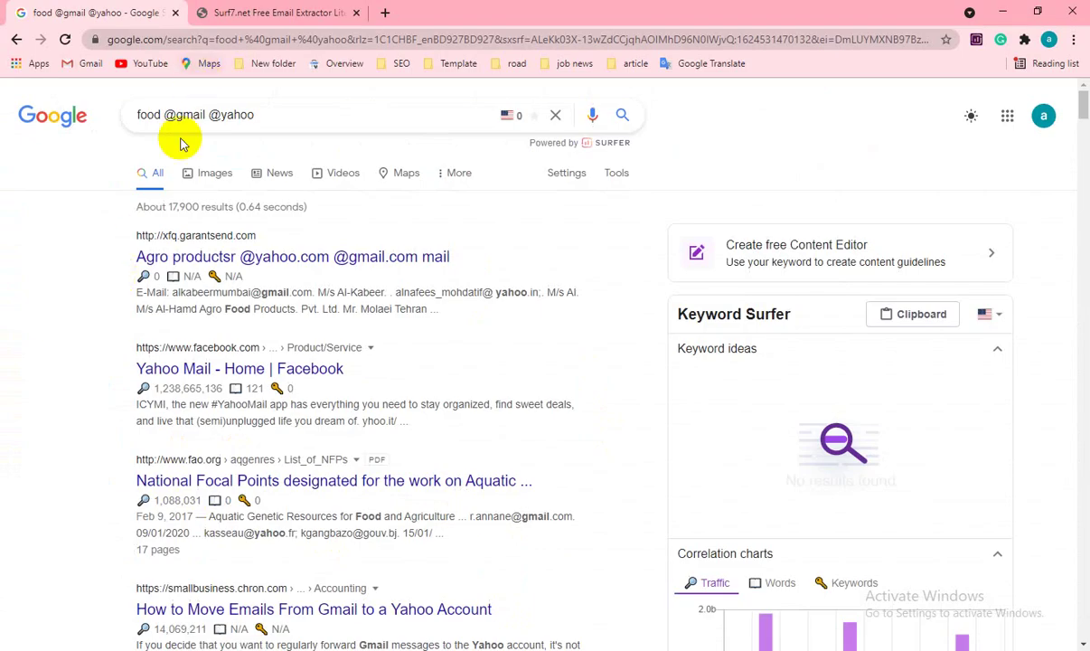
{"action": "double_click", "coordinate": [144, 114]}
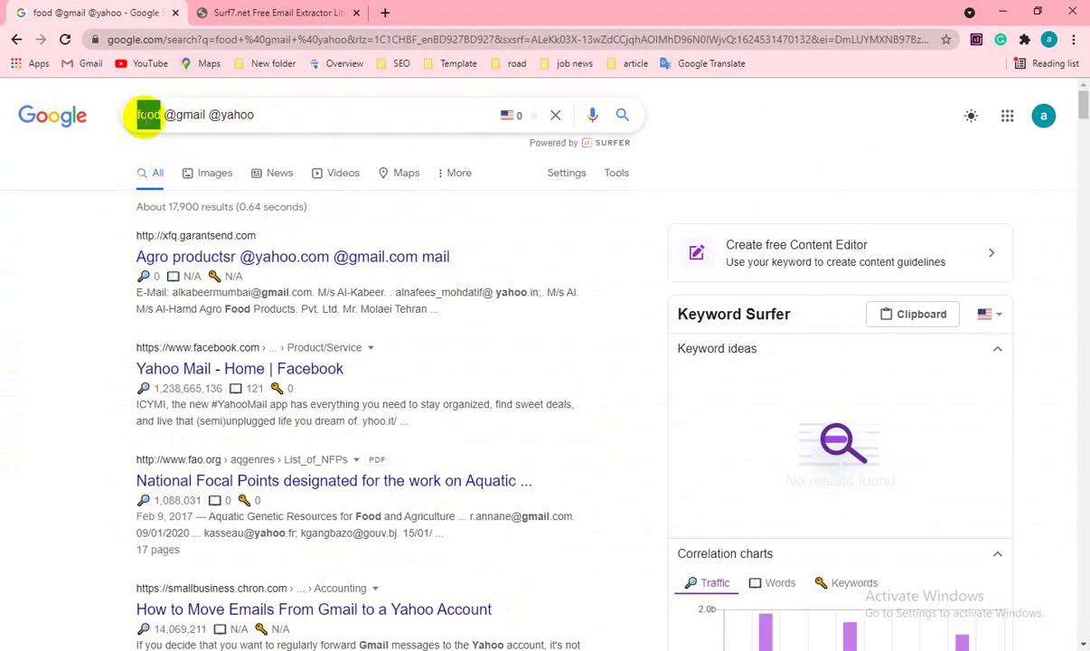
{"action": "left_click", "coordinate": [164, 123]}
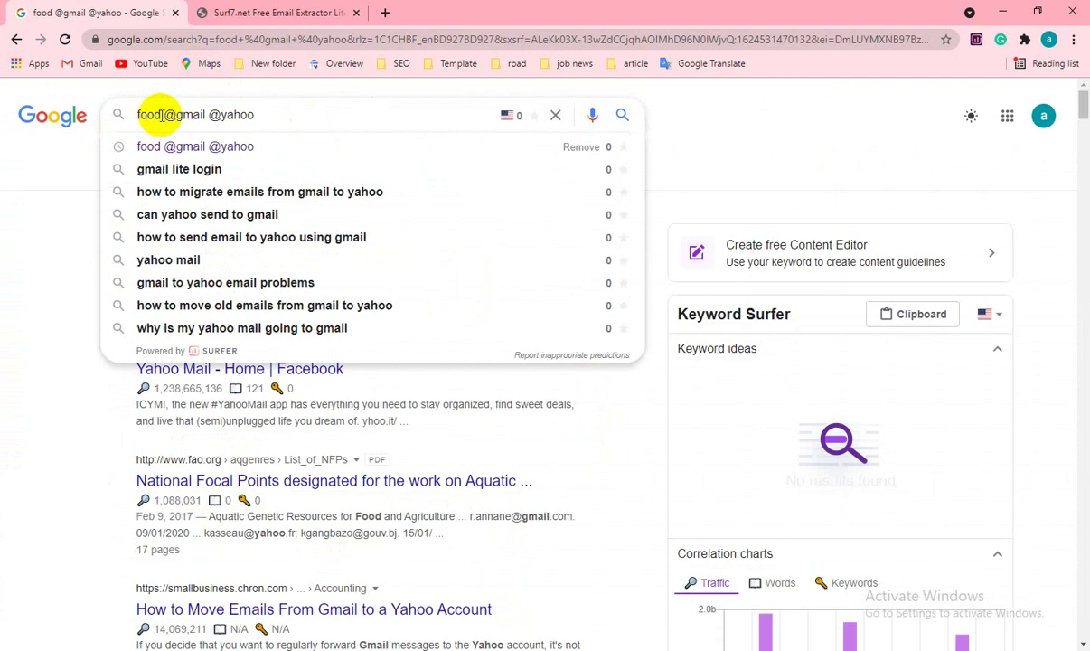
{"action": "double_click", "coordinate": [159, 115]}
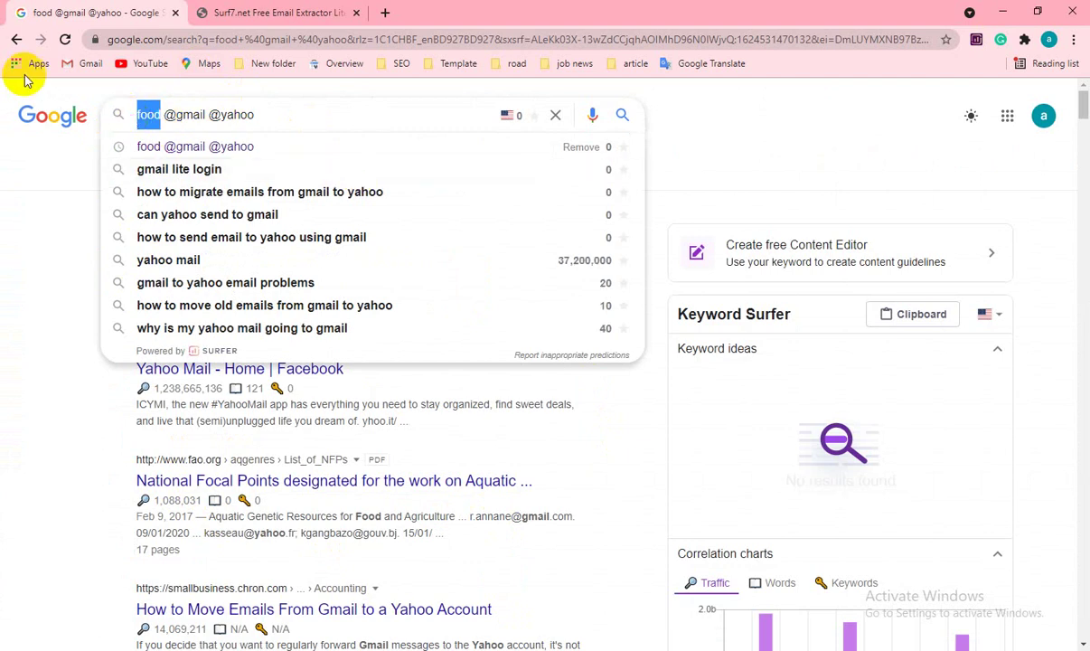
{"action": "left_click", "coordinate": [140, 115]}
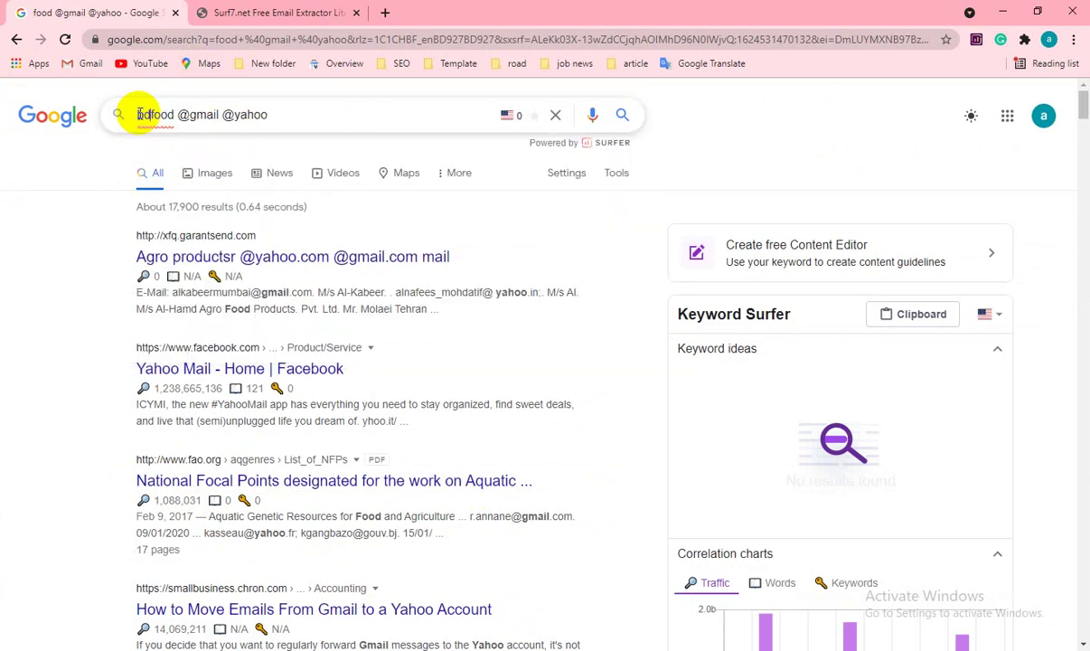
{"action": "type", "text": "bd"}
{"action": "key", "text": "Return"}
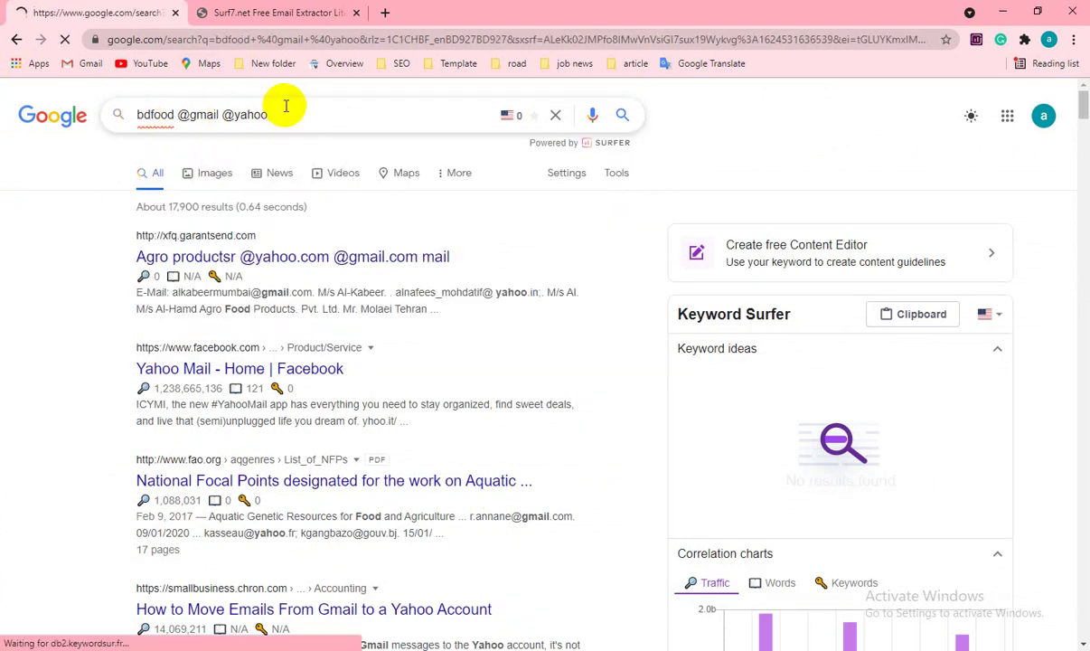
- Look through the bdfood search results for listings that contain Gmail and Yahoo addresses
{"action": "scroll", "coordinate": [263, 267], "scroll_direction": "down", "scroll_amount": 10}
{"action": "scroll", "coordinate": [261, 273], "scroll_direction": "down", "scroll_amount": 2}
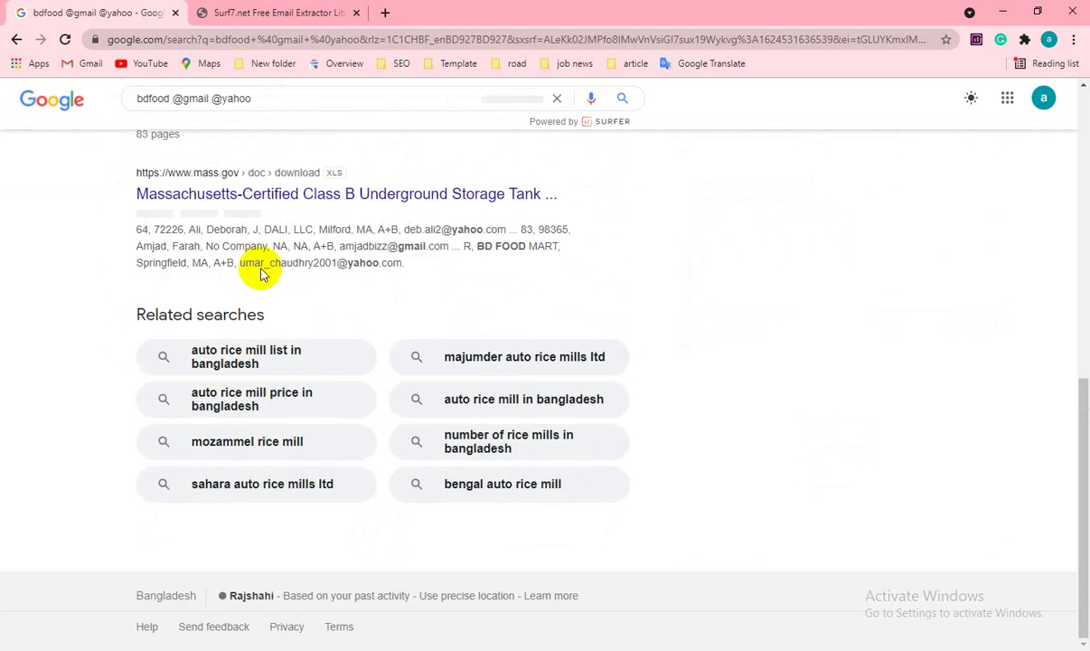
{"action": "scroll", "coordinate": [261, 271], "scroll_direction": "up", "scroll_amount": 10}
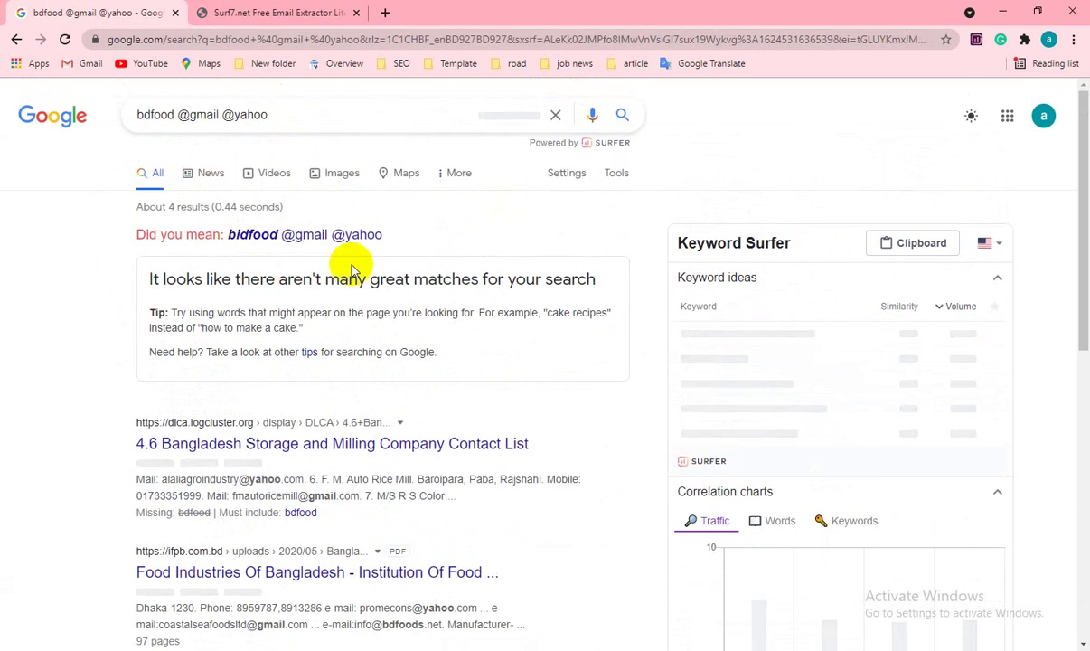
{"action": "scroll", "coordinate": [443, 388], "scroll_direction": "down", "scroll_amount": 5}
{"action": "scroll", "coordinate": [362, 425], "scroll_direction": "down", "scroll_amount": 2}
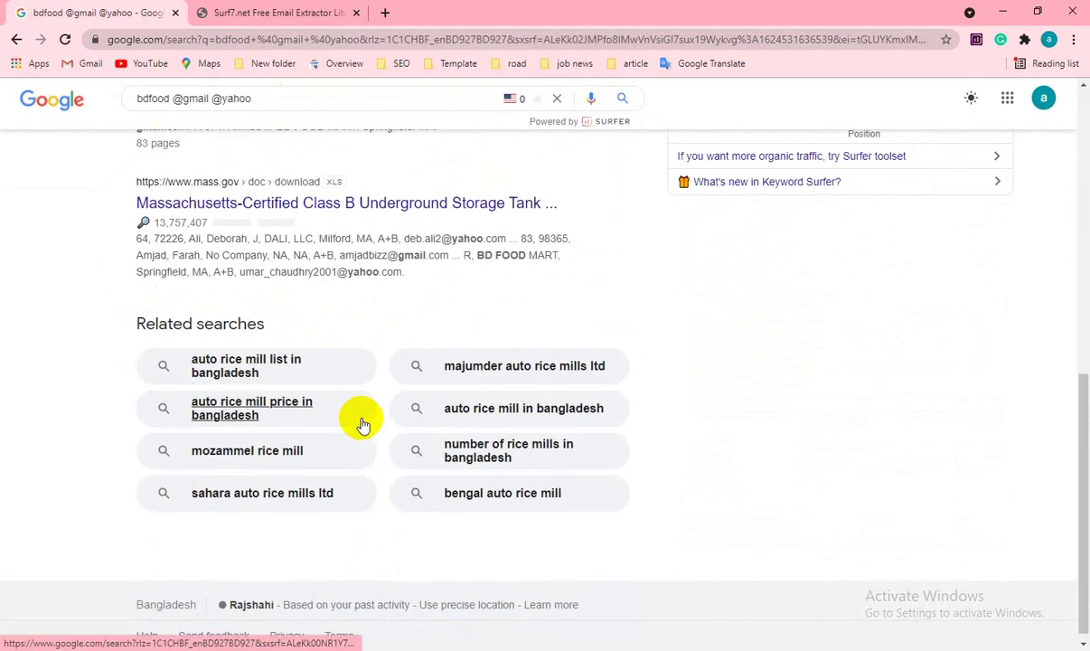
{"action": "scroll", "coordinate": [317, 341], "scroll_direction": "up", "scroll_amount": 4}
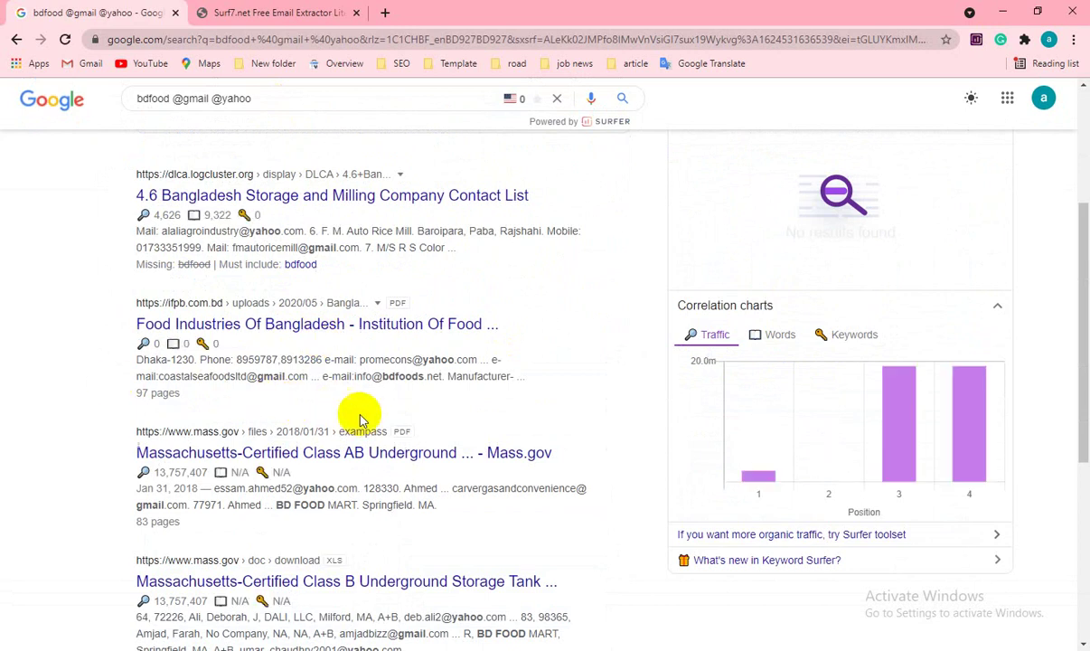
{"action": "scroll", "coordinate": [339, 389], "scroll_direction": "up", "scroll_amount": 3}
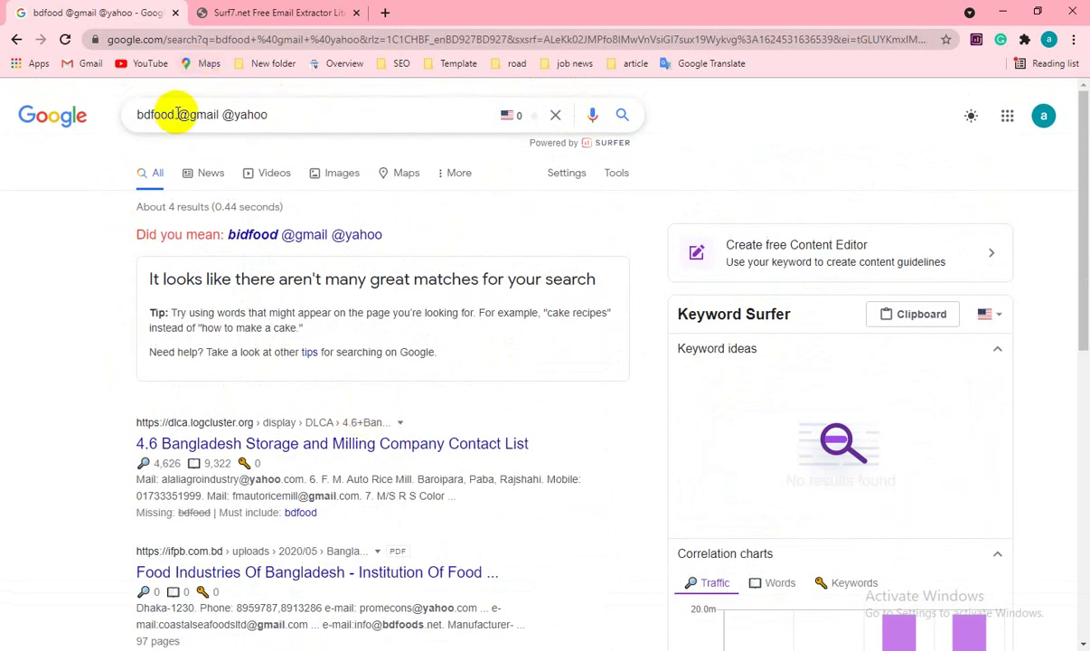
{"action": "left_click_drag", "start_coordinate": [173, 115], "coordinate": [136, 122]}
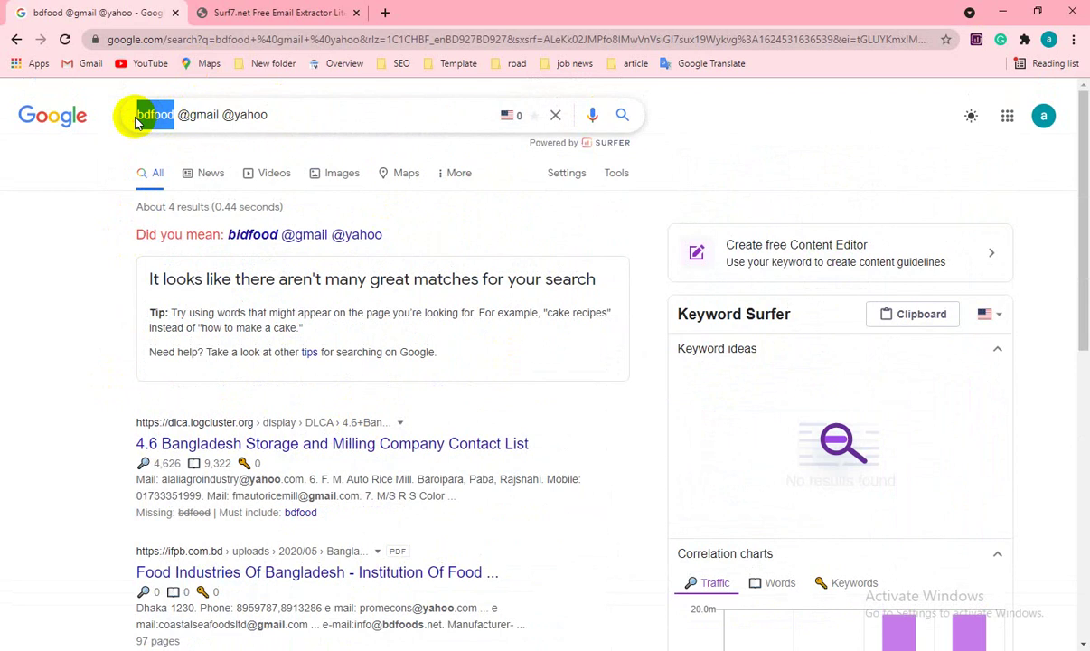
{"action": "type", "text": "gra"}
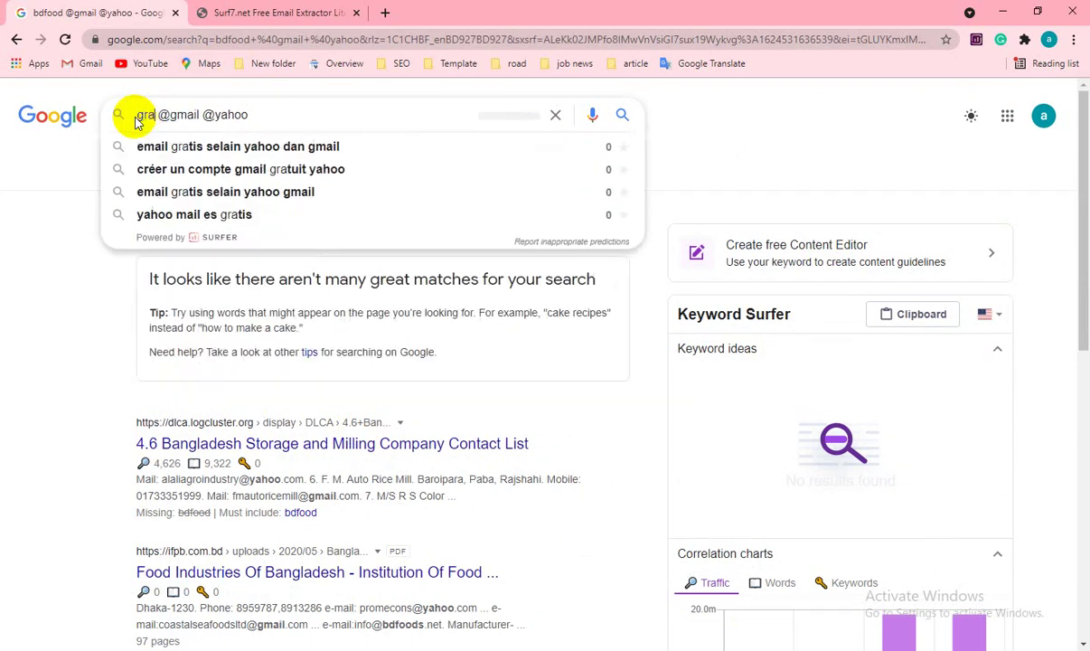
{"action": "type", "text": "phic"}
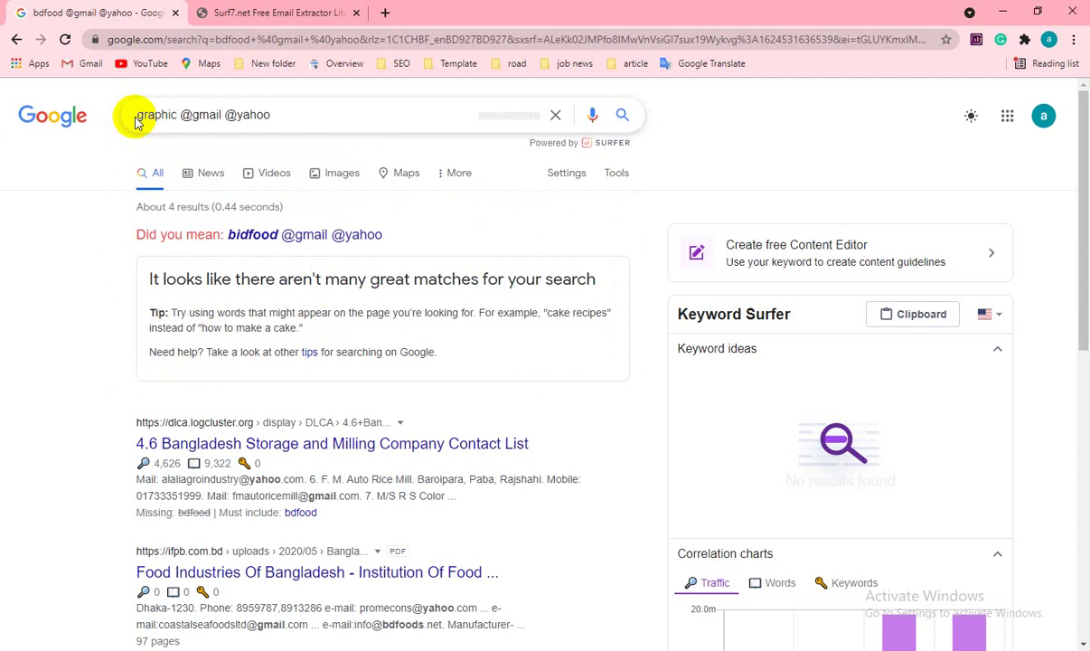
{"action": "type", "text": "design"}
{"action": "key", "text": "Return"}
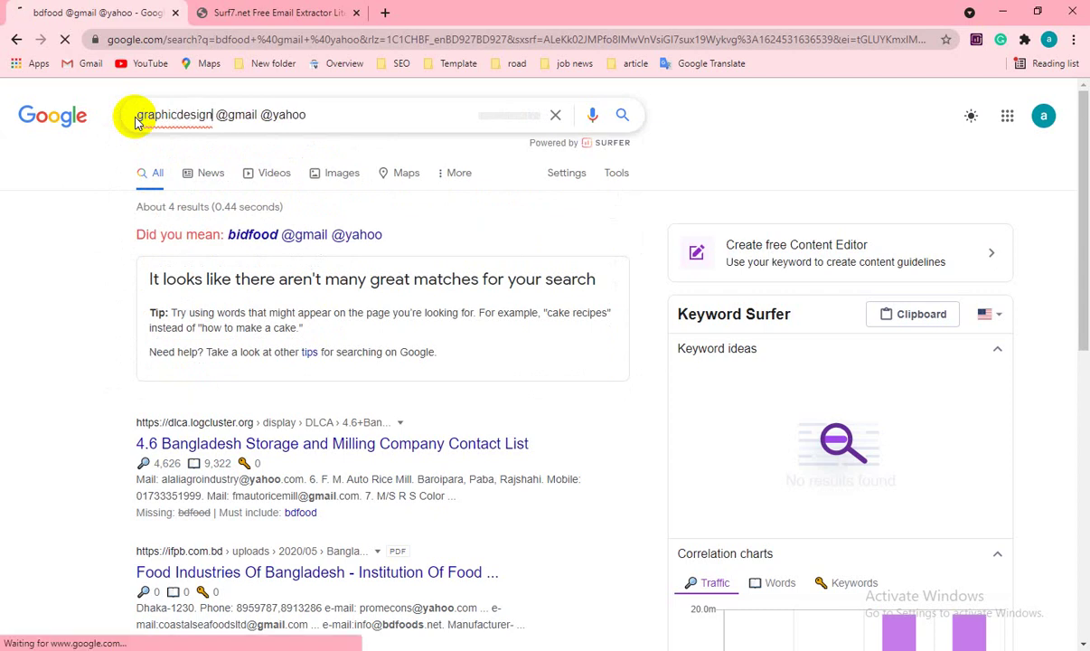
- Copy the entire graphic design results page and paste it into the Input Window of Email Extractor Lite
{"action": "scroll", "coordinate": [254, 391], "scroll_direction": "down", "scroll_amount": 20}
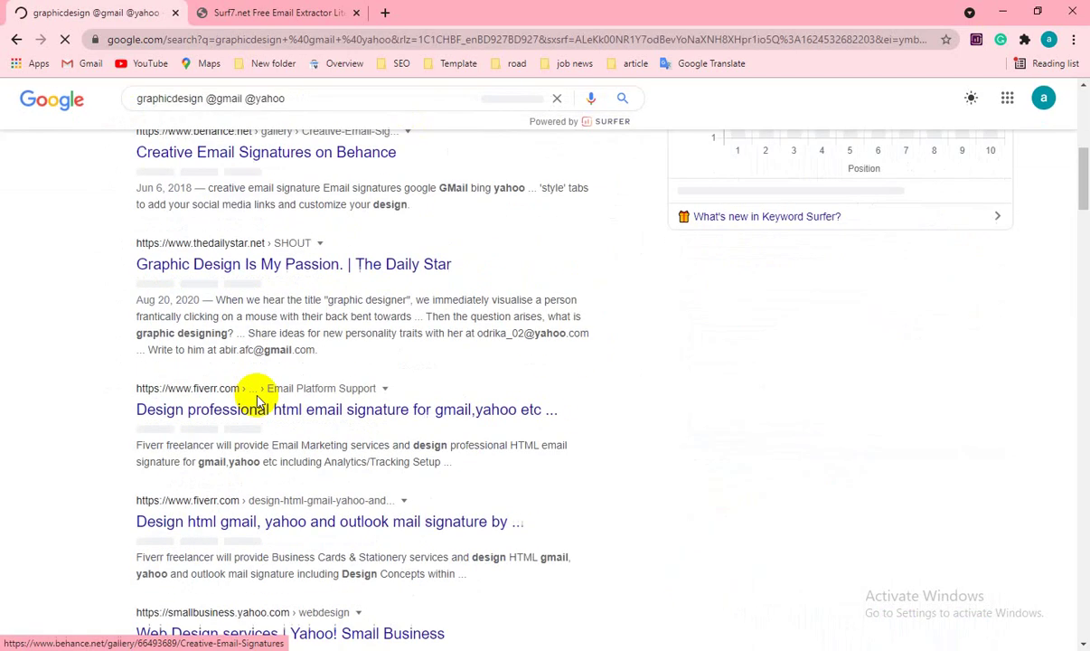
{"action": "scroll", "coordinate": [289, 520], "scroll_direction": "down", "scroll_amount": 10}
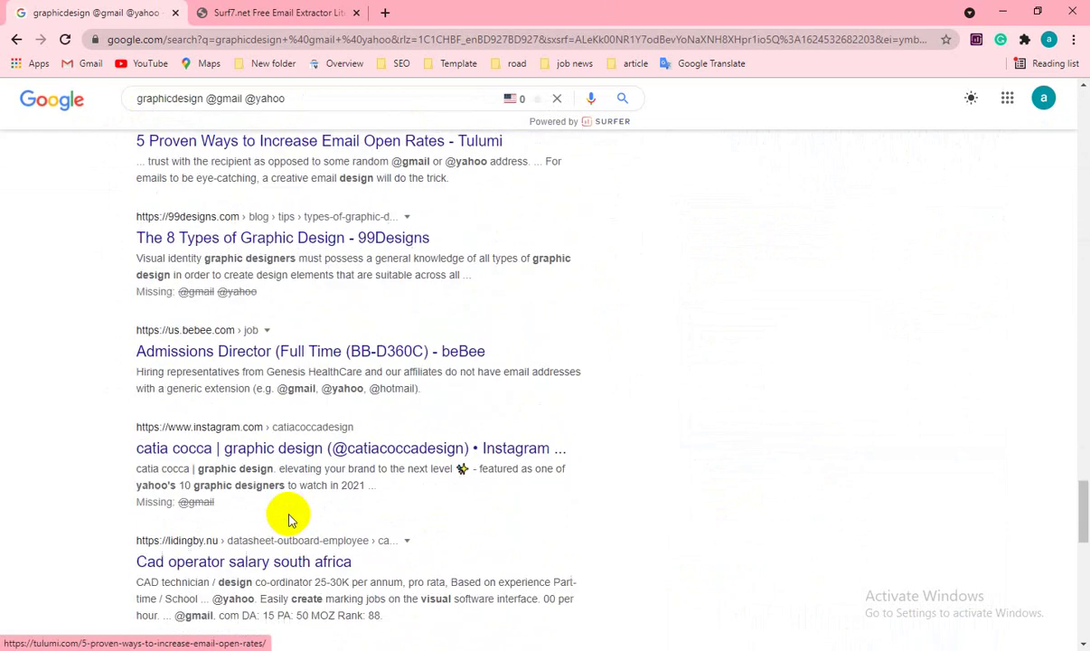
{"action": "scroll", "coordinate": [290, 520], "scroll_direction": "up", "scroll_amount": 6}
{"action": "scroll", "coordinate": [289, 520], "scroll_direction": "up", "scroll_amount": 15}
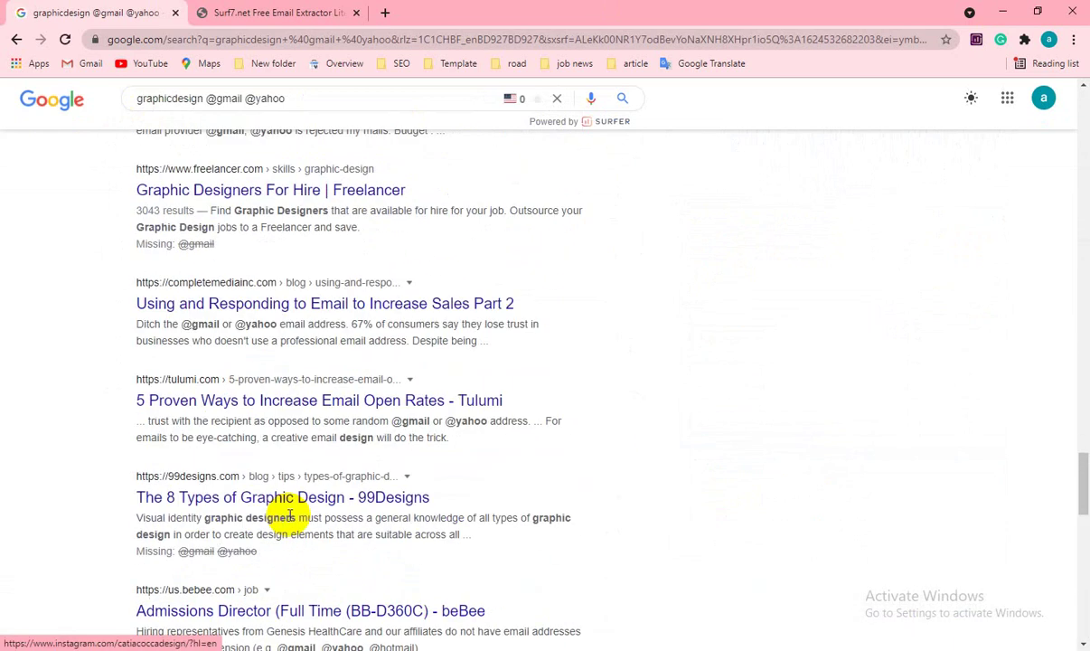
{"action": "scroll", "coordinate": [289, 520], "scroll_direction": "up", "scroll_amount": 8}
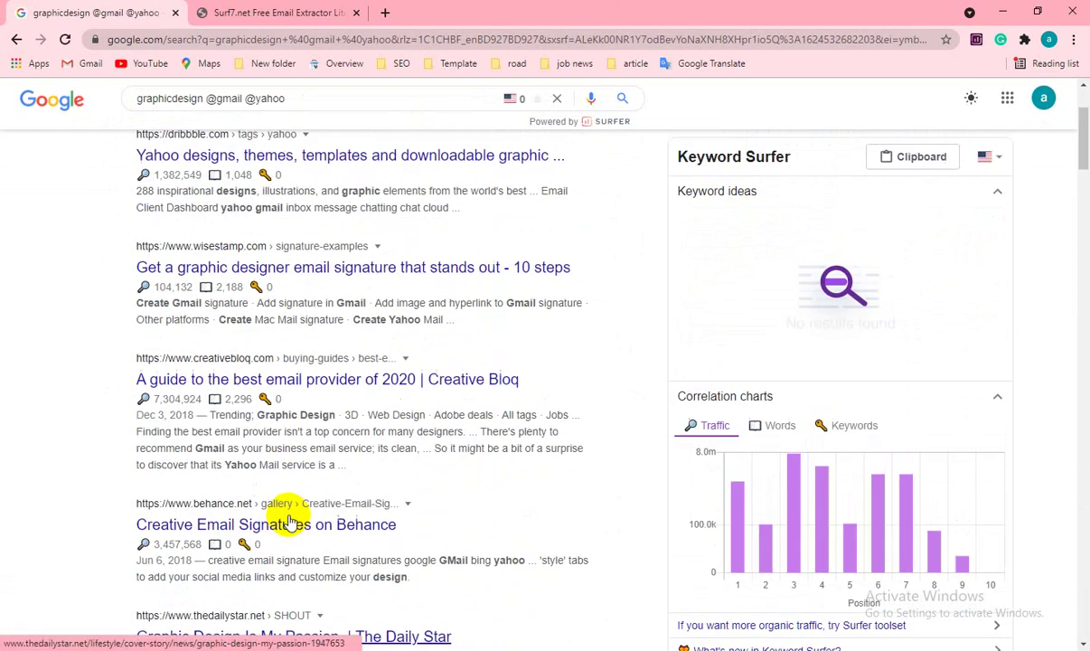
{"action": "key", "text": "ctrl+a"}
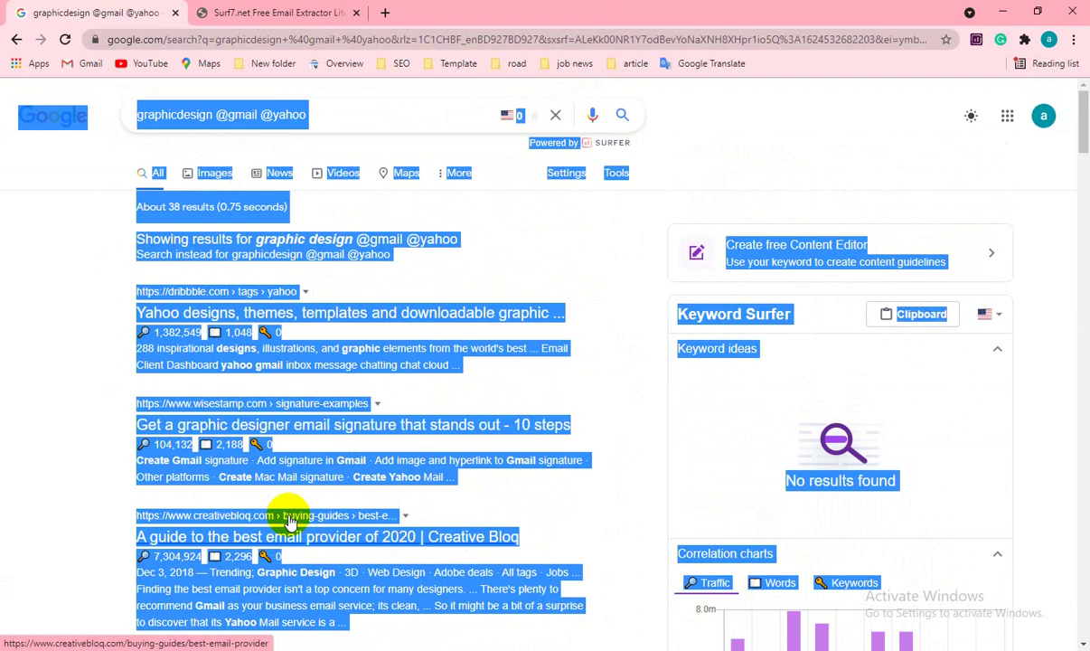
{"action": "left_click", "coordinate": [311, 13]}
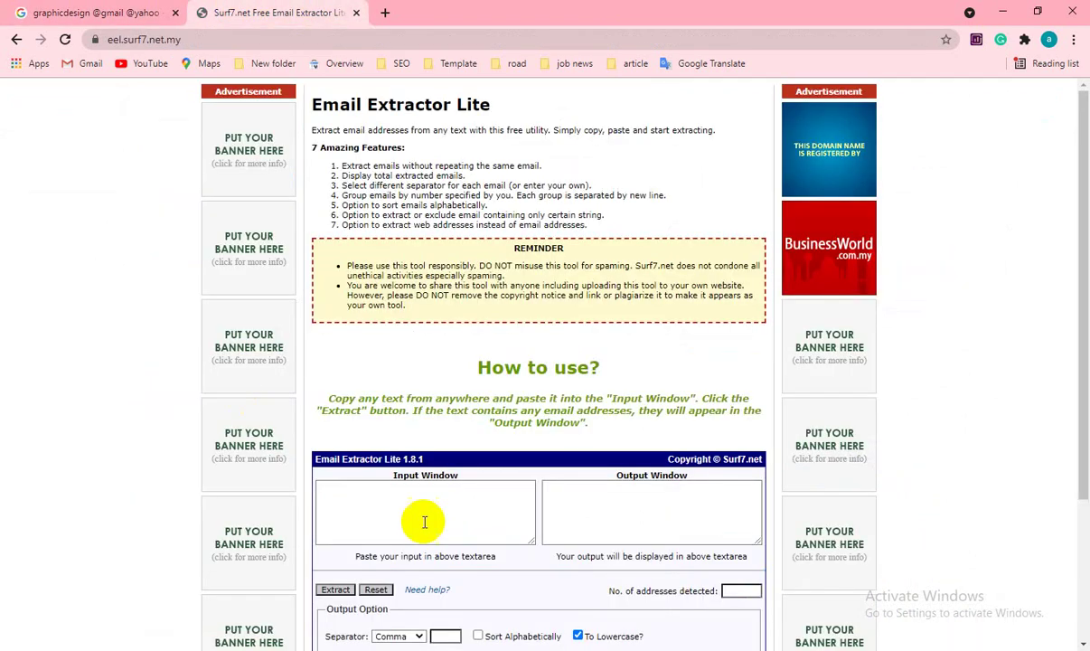
{"action": "left_click", "coordinate": [367, 503]}
{"action": "key", "text": "ctrl+v"}
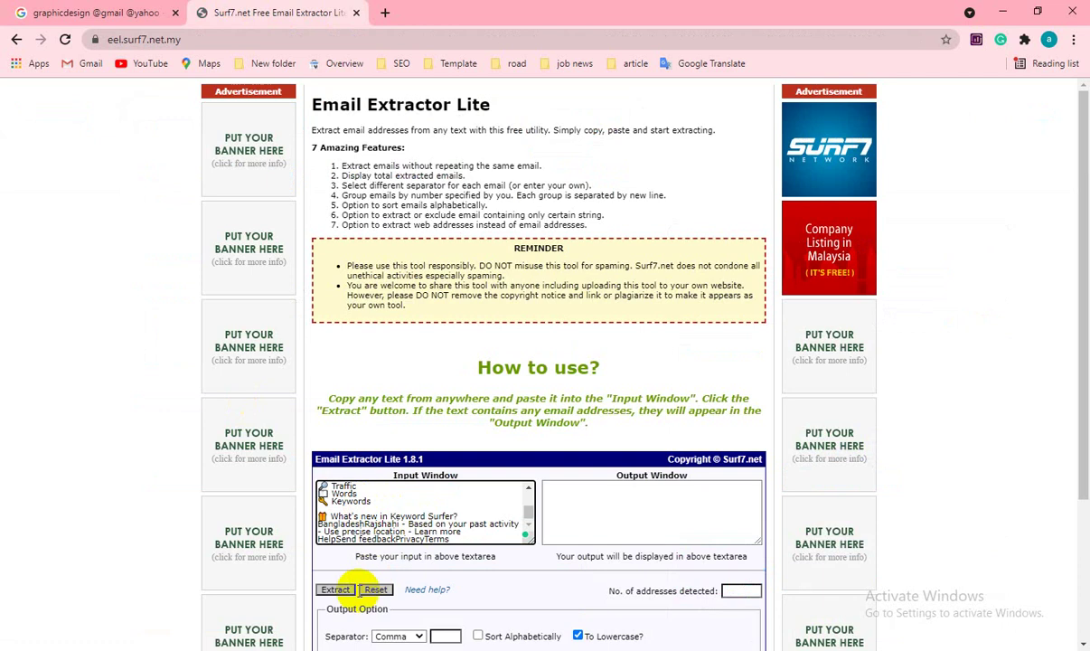
- Extract the email addresses with New Line as the separator and select the whole list in the Output Window
{"action": "scroll", "coordinate": [401, 579], "scroll_direction": "down", "scroll_amount": 2}
{"action": "left_click", "coordinate": [395, 441]}
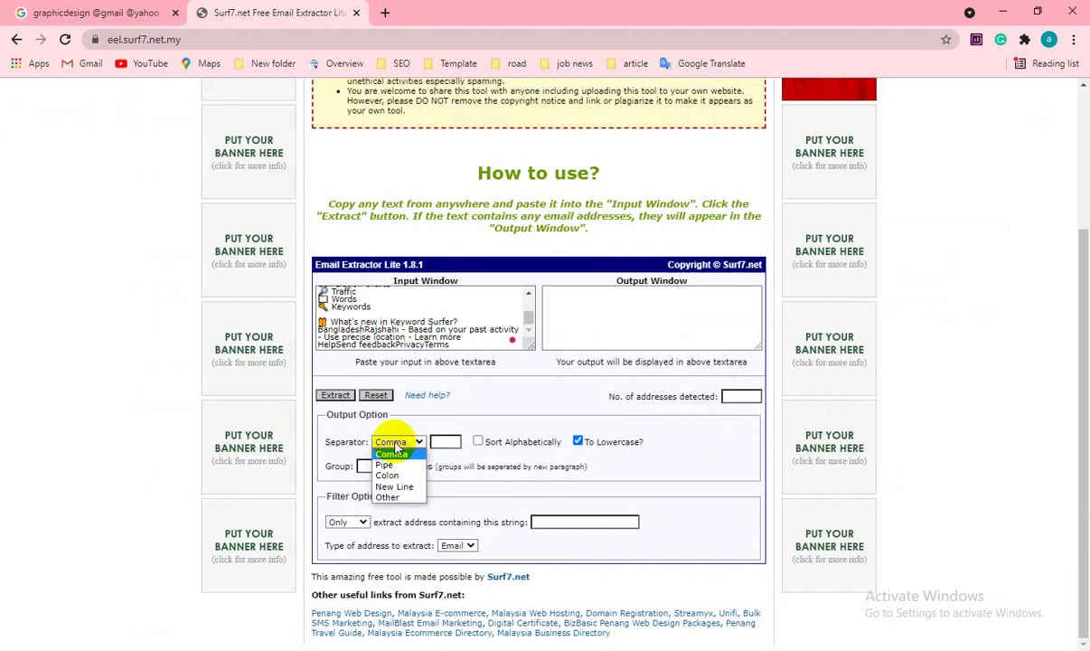
{"action": "left_click", "coordinate": [394, 486]}
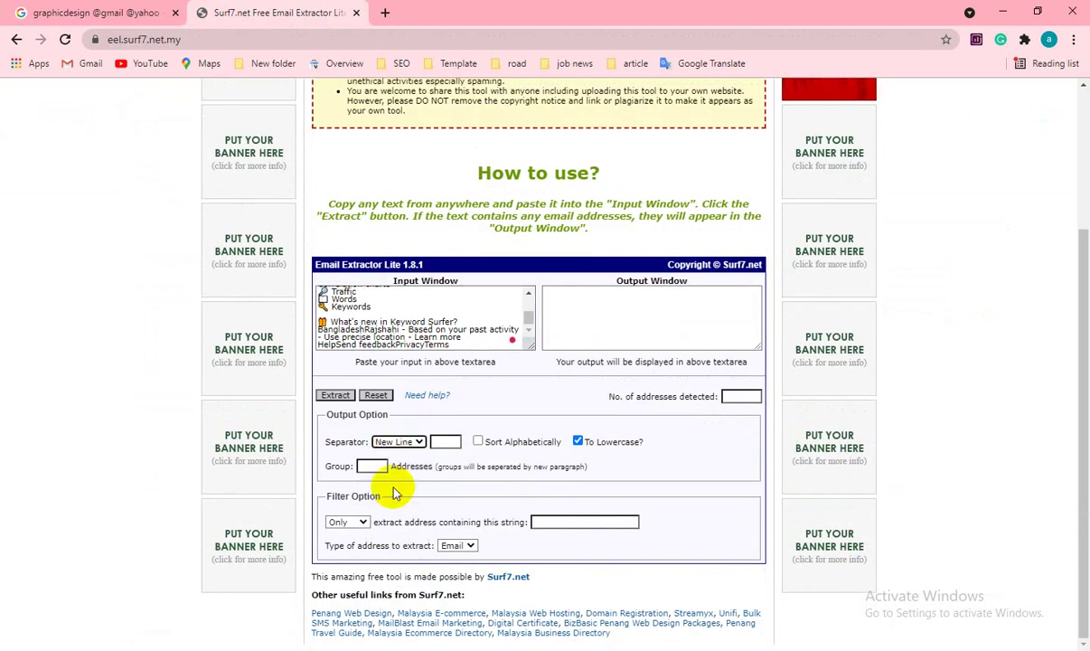
{"action": "left_click", "coordinate": [333, 396]}
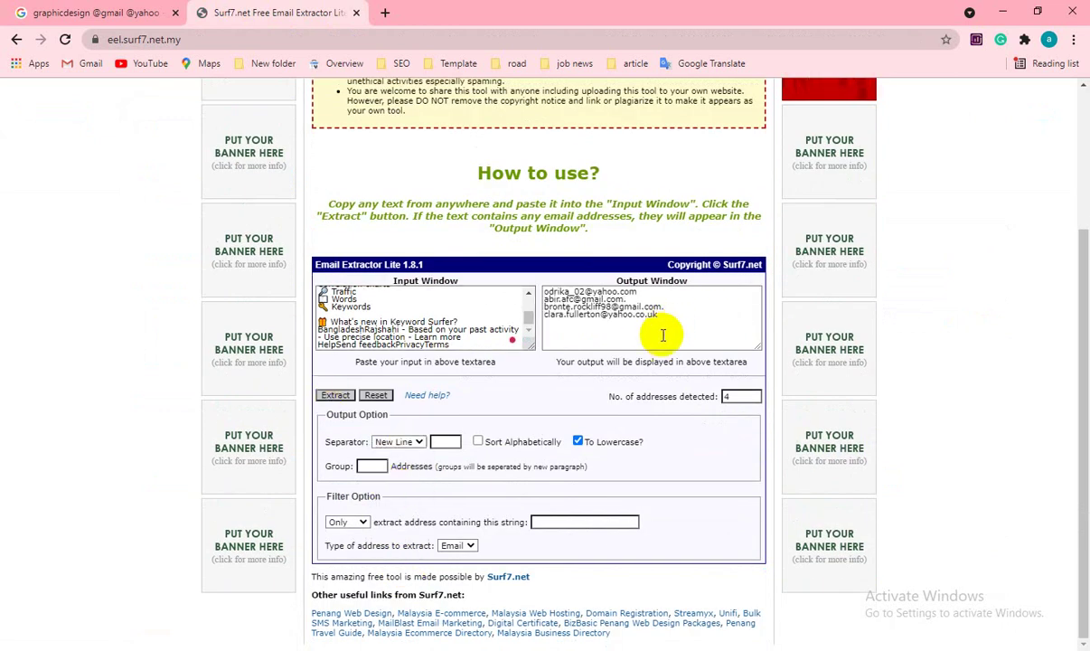
{"action": "scroll", "coordinate": [663, 335], "scroll_direction": "up", "scroll_amount": 1}
{"action": "mouse_move", "coordinate": [545, 369]}
{"action": "left_mouse_down"}
{"action": "mouse_move", "coordinate": [676, 397]}
{"action": "mouse_move", "coordinate": [540, 369]}
{"action": "left_mouse_up"}
{"action": "left_click", "coordinate": [678, 399]}
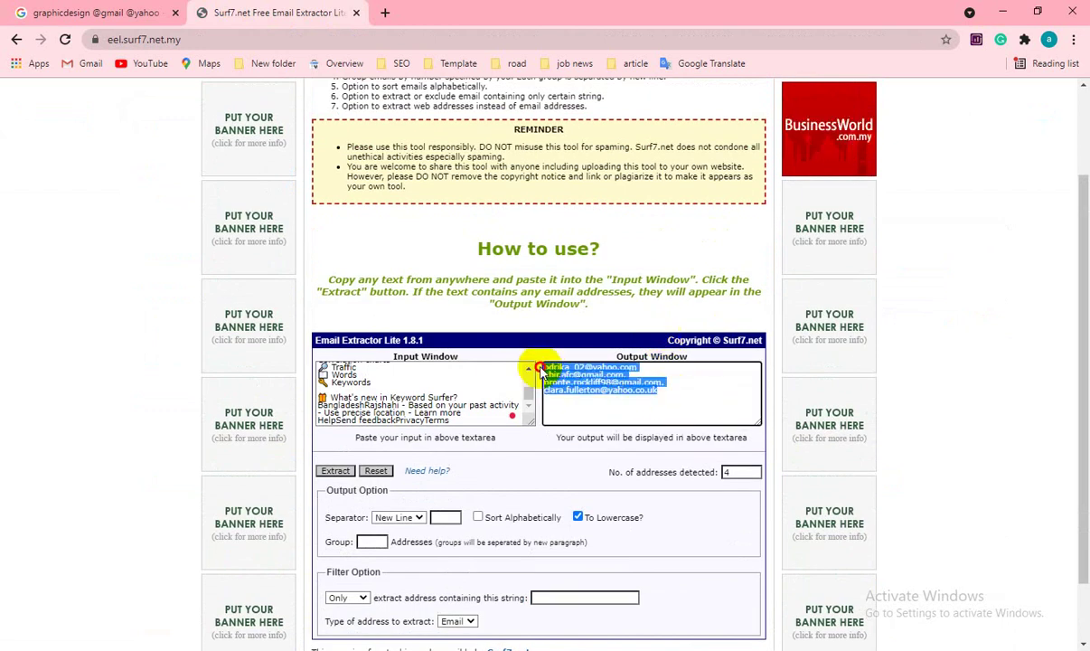
{"action": "left_click", "coordinate": [93, 11]}
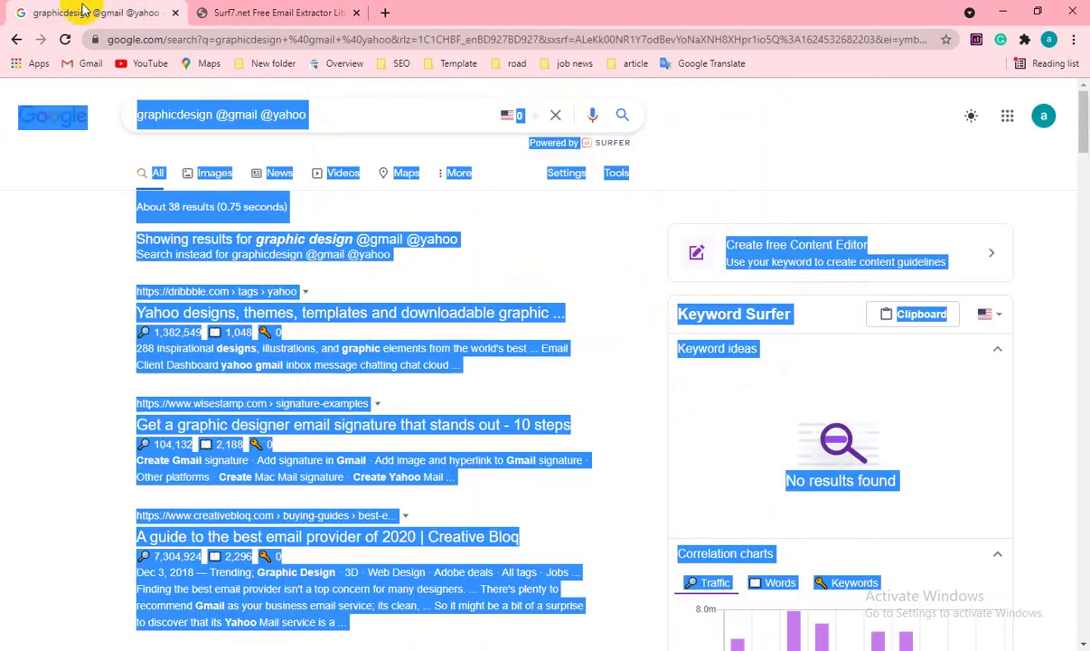
{"action": "left_click", "coordinate": [196, 116]}
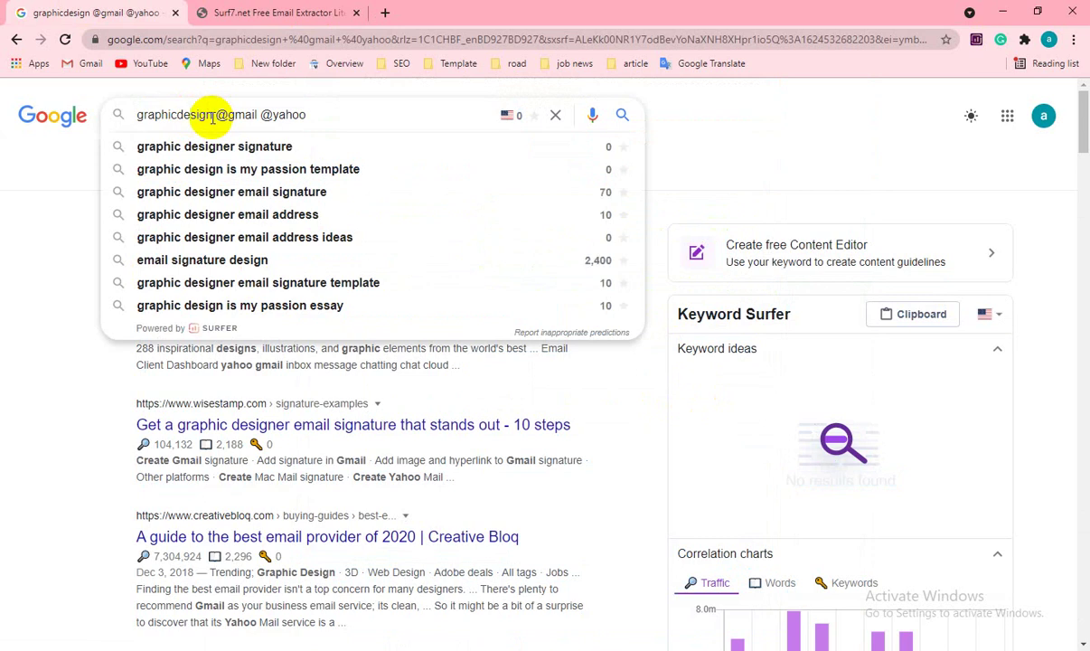
{"action": "left_click", "coordinate": [213, 118]}
{"action": "left_click_drag", "start_coordinate": [212, 115], "coordinate": [135, 120]}
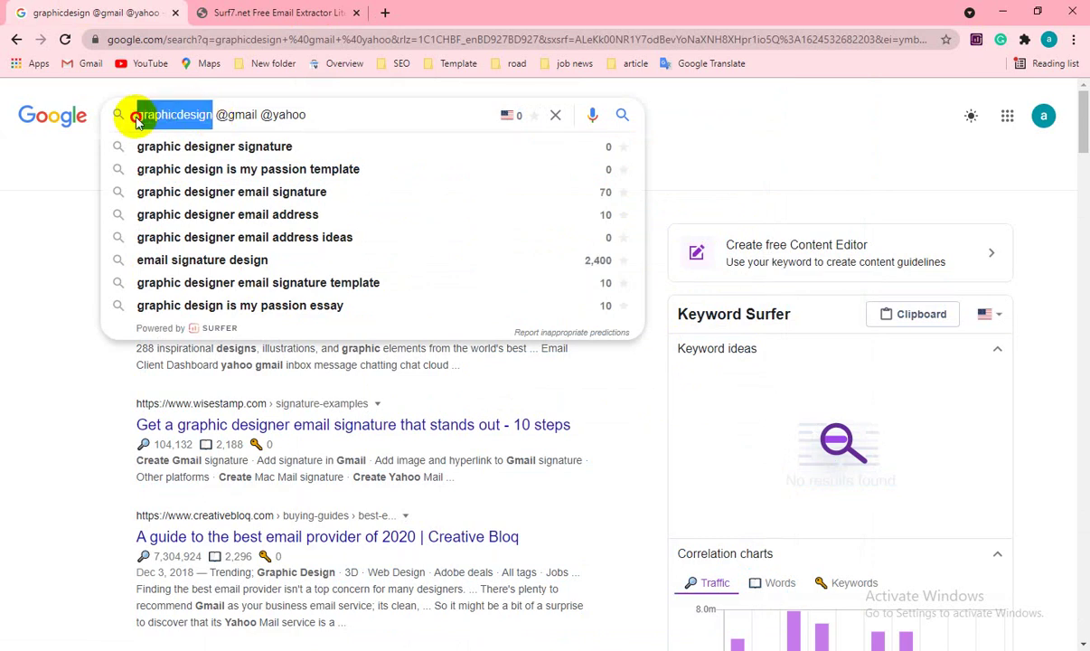
{"action": "type", "text": "he"}
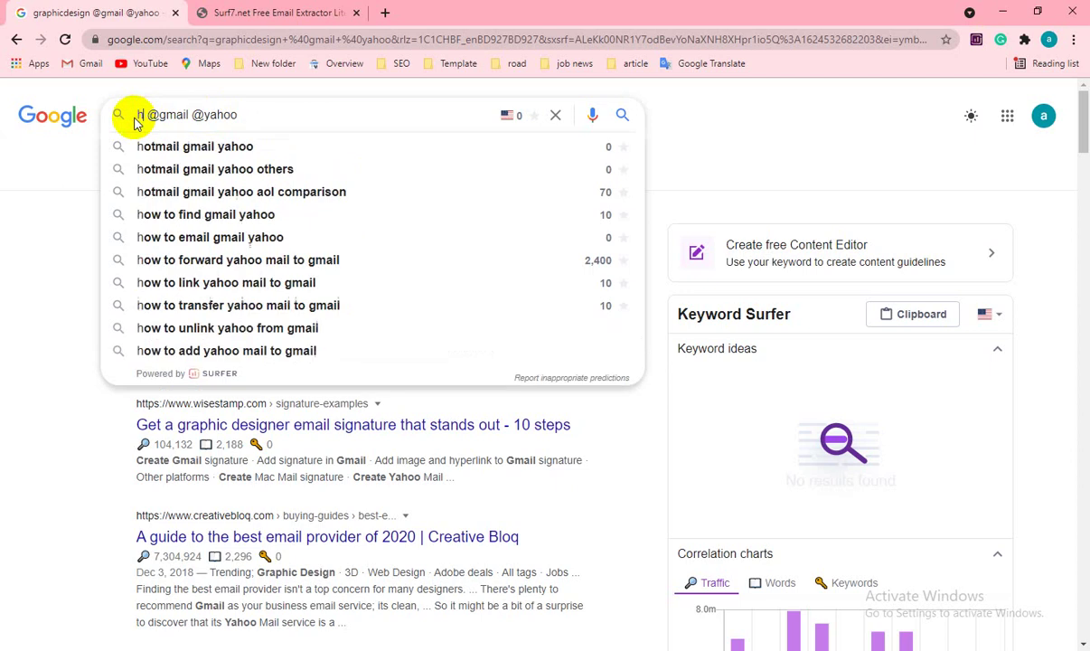
{"action": "type", "text": "alt"}
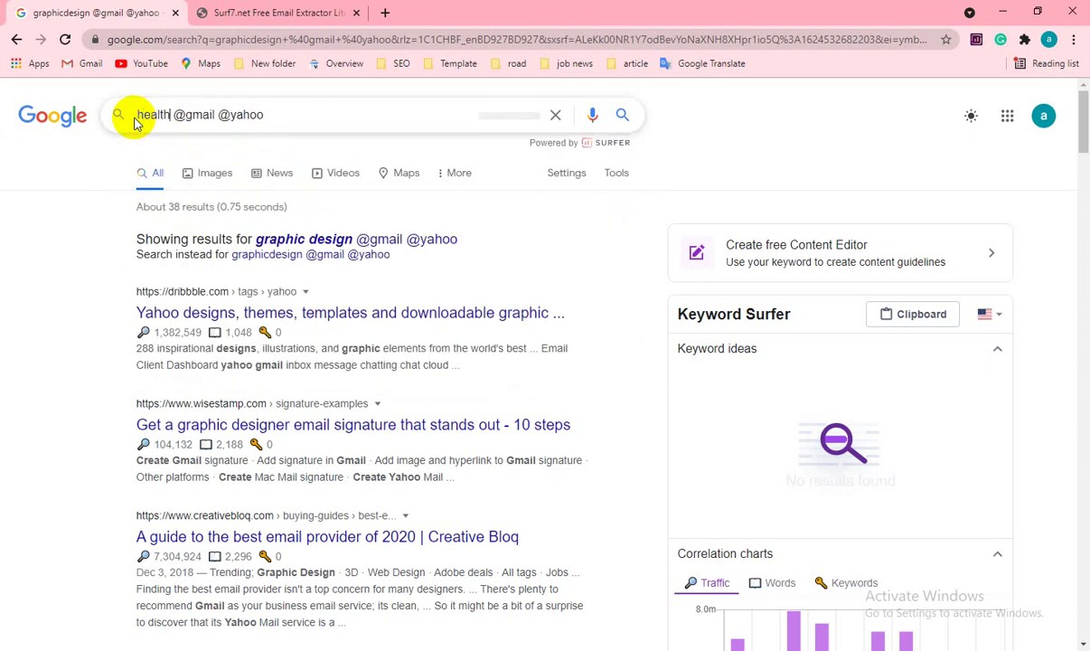
{"action": "key", "text": "Return"}
- Copy the entire health results page and paste it into the Input Window of the reloaded Email Extractor Lite page
{"action": "scroll", "coordinate": [283, 359], "scroll_direction": "down", "scroll_amount": 3}
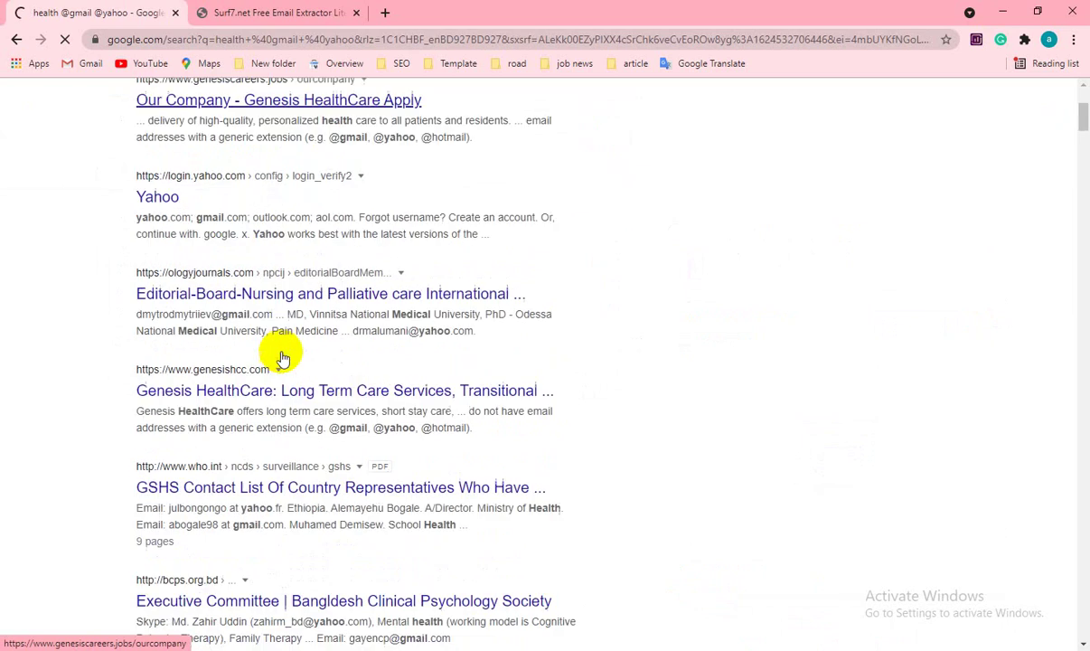
{"action": "scroll", "coordinate": [283, 359], "scroll_direction": "down", "scroll_amount": 10}
{"action": "scroll", "coordinate": [283, 359], "scroll_direction": "up", "scroll_amount": 13}
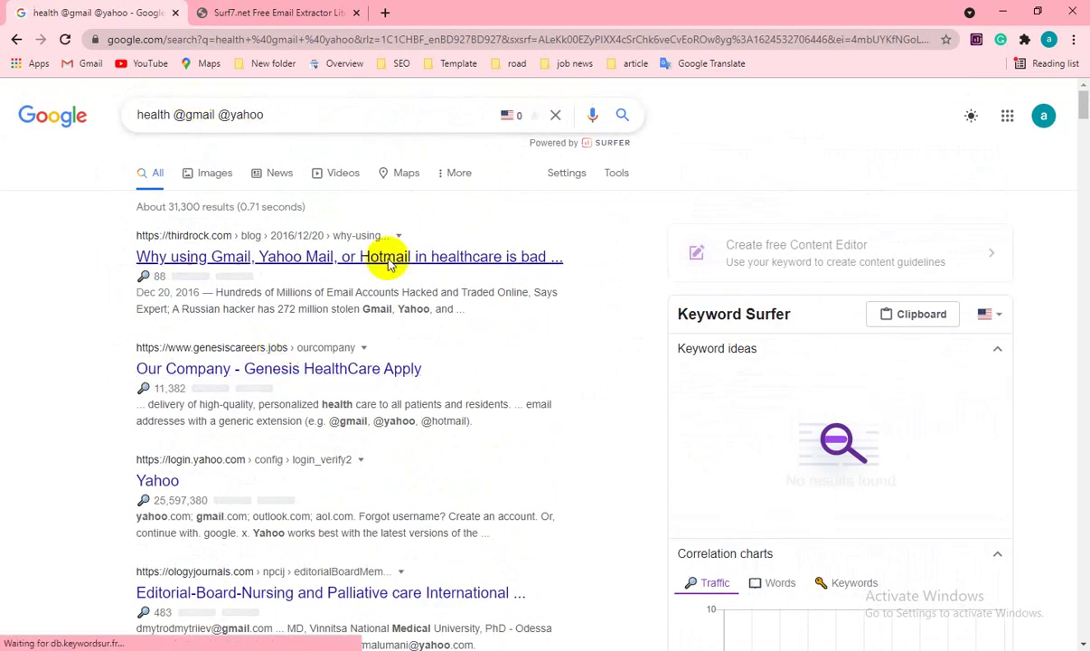
{"action": "key", "text": "ctrl+a"}
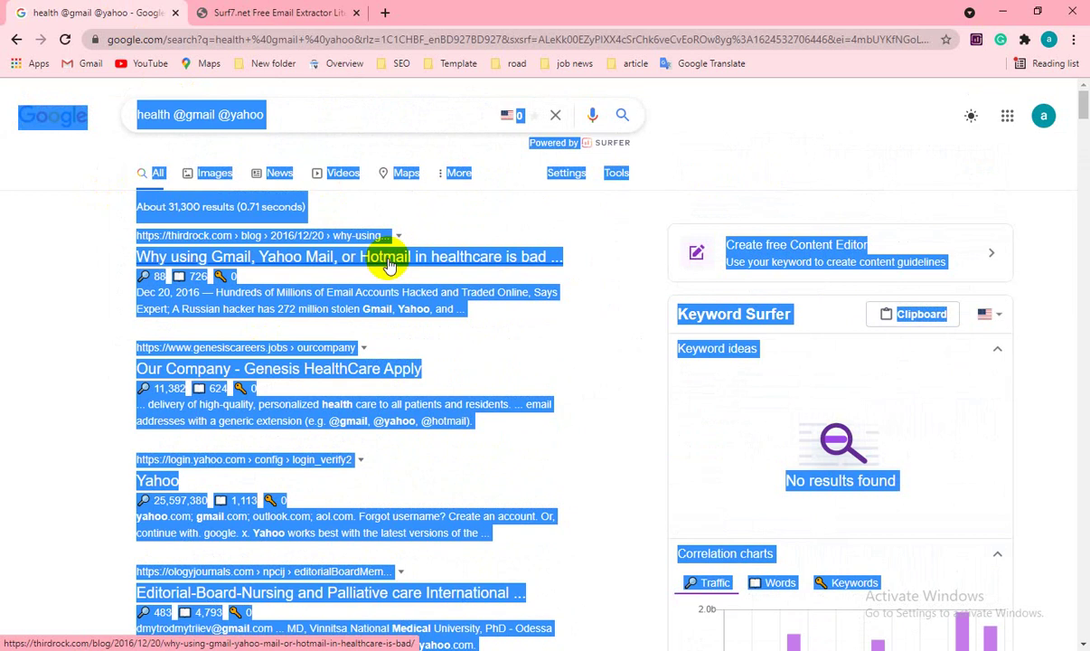
{"action": "left_click", "coordinate": [317, 11]}
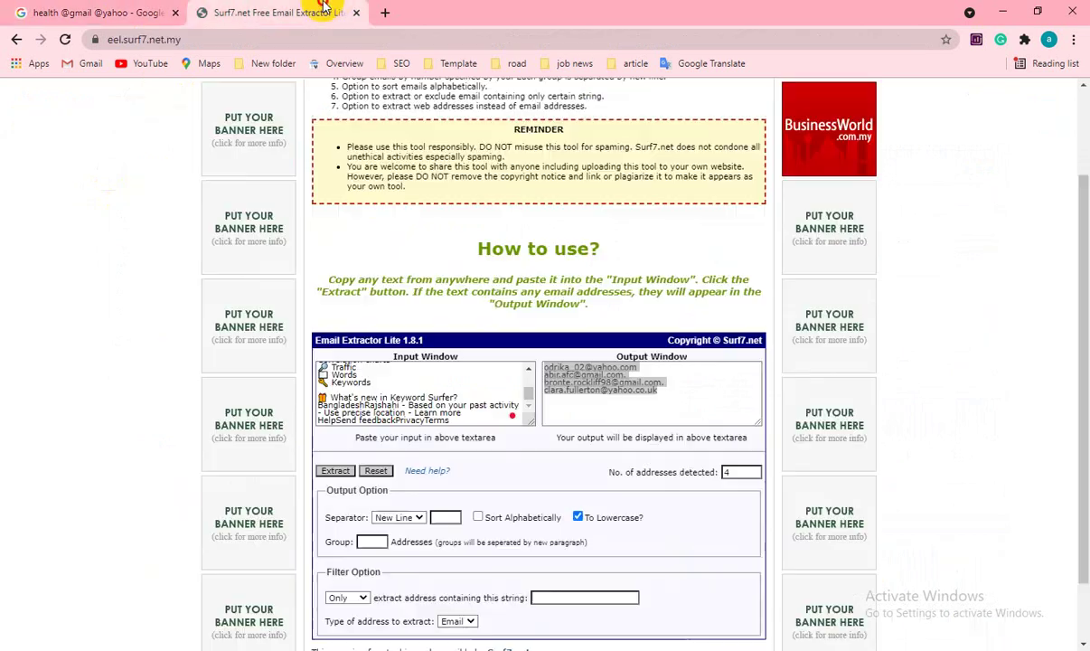
{"action": "left_click", "coordinate": [65, 39]}
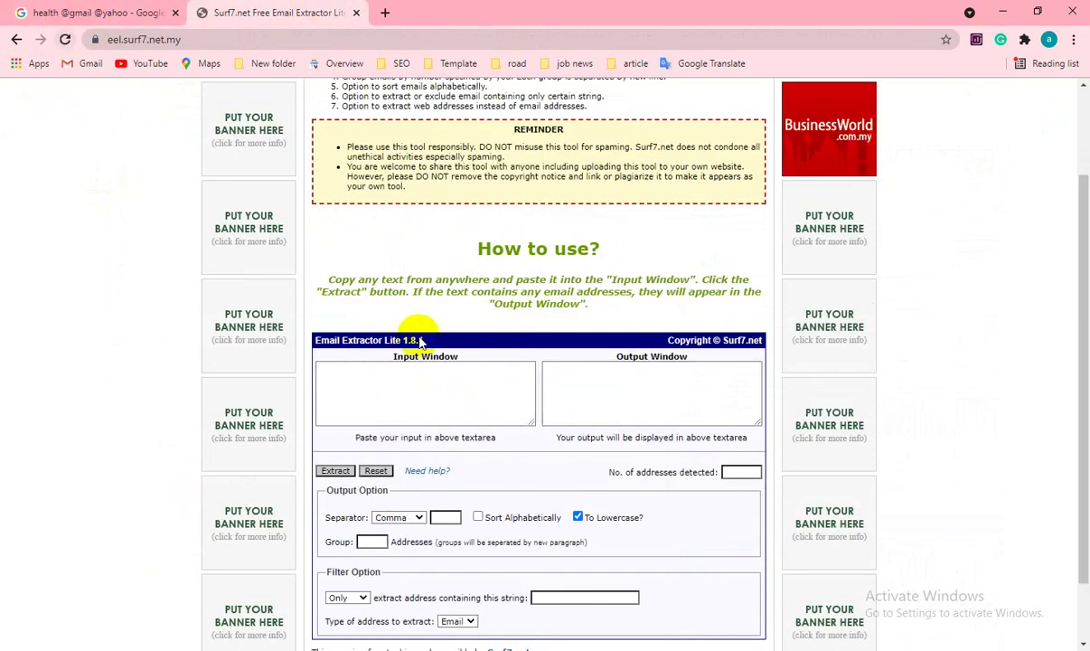
{"action": "left_click", "coordinate": [360, 375]}
{"action": "key", "text": "ctrl+v"}
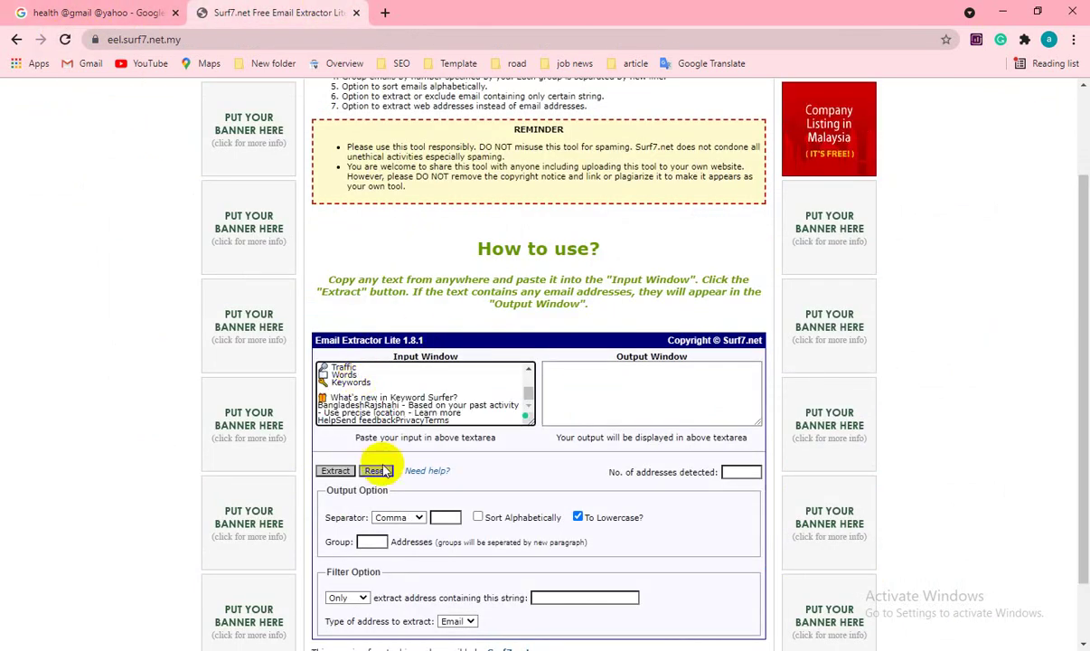
- Set the separator to New Line and extract the email addresses from the pasted health results
{"action": "left_click", "coordinate": [391, 518]}
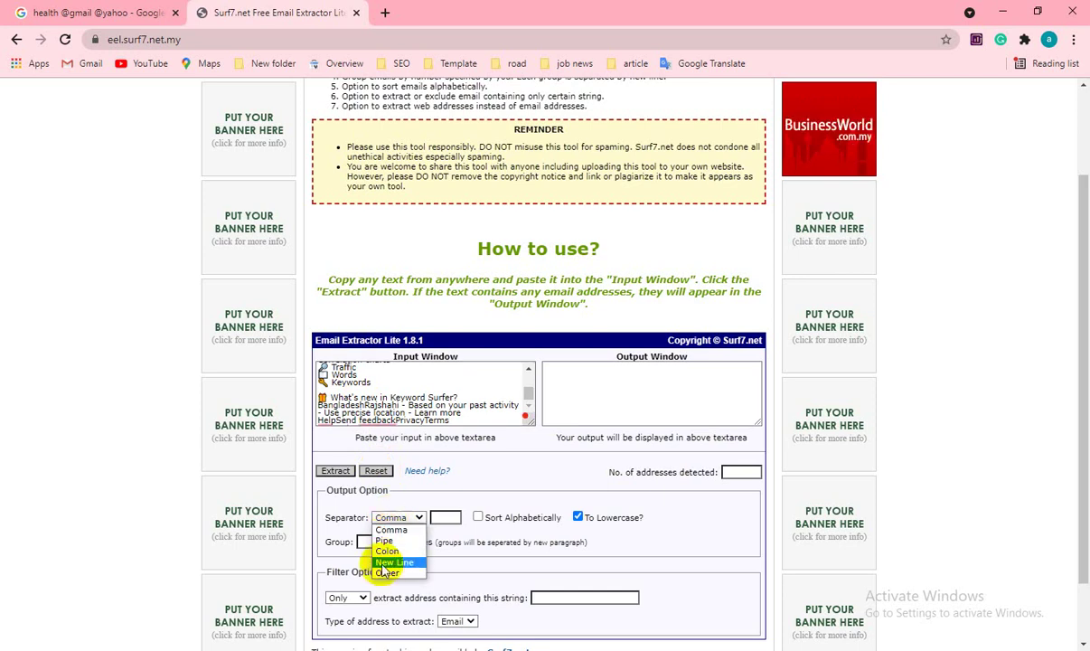
{"action": "left_click", "coordinate": [337, 474]}
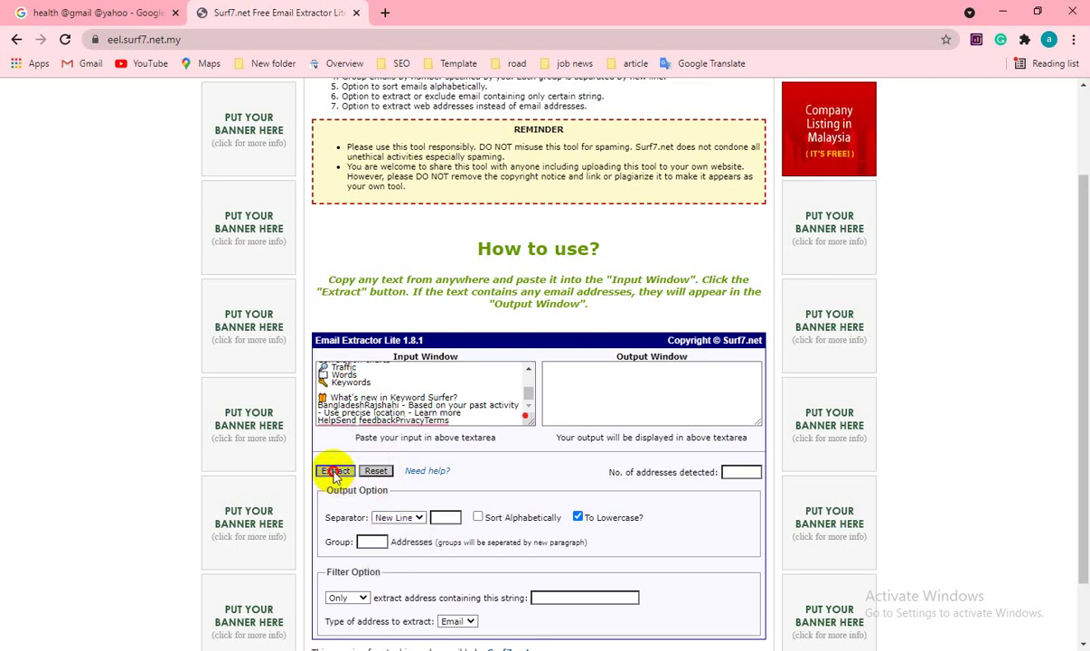
{"action": "left_click", "coordinate": [336, 472]}
{"action": "scroll", "coordinate": [651, 393], "scroll_direction": "down", "scroll_amount": 5}
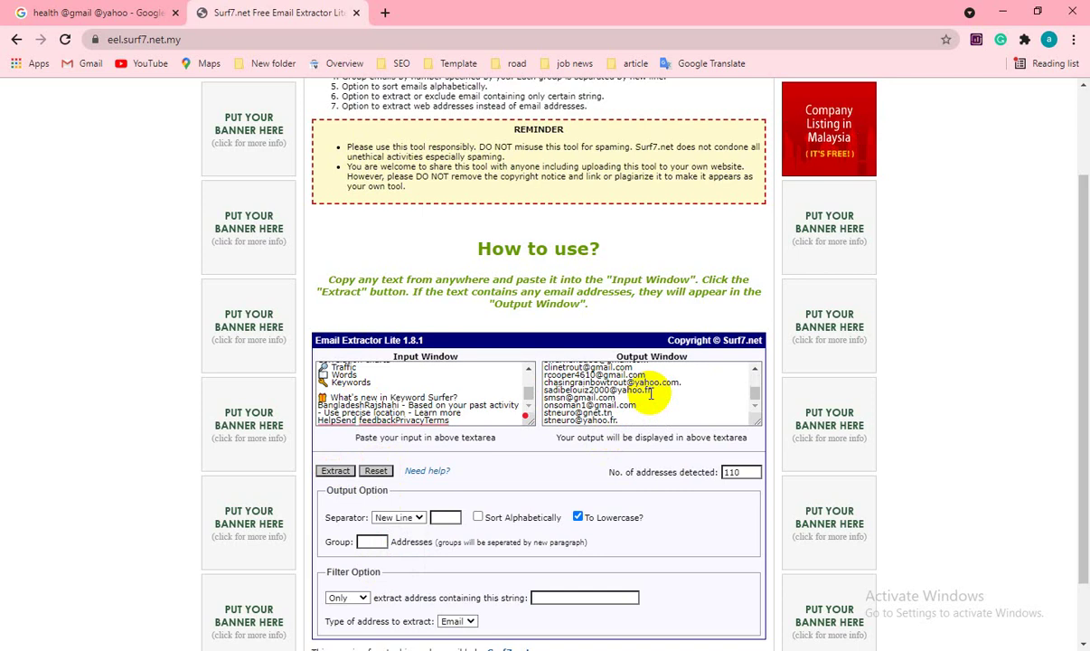
{"action": "scroll", "coordinate": [651, 393], "scroll_direction": "up", "scroll_amount": 5}
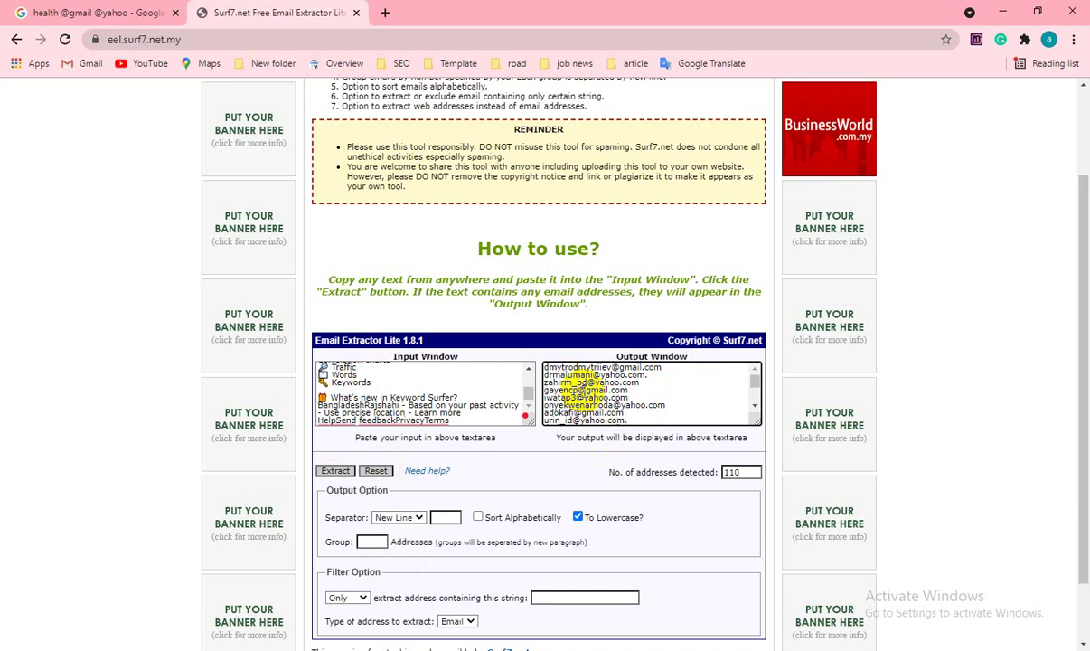
- Copy all extracted addresses from the Output Window and paste them into the Excel food sheet starting at cell B1
{"action": "key", "text": "ctrl+a"}
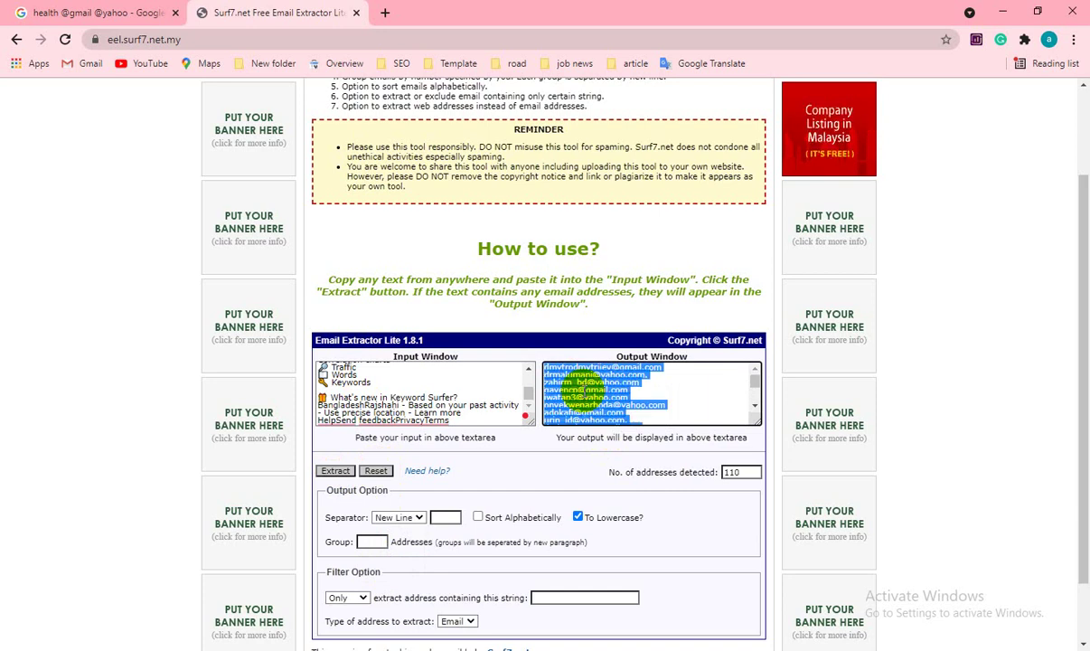
{"action": "key", "text": "alt+Tab"}
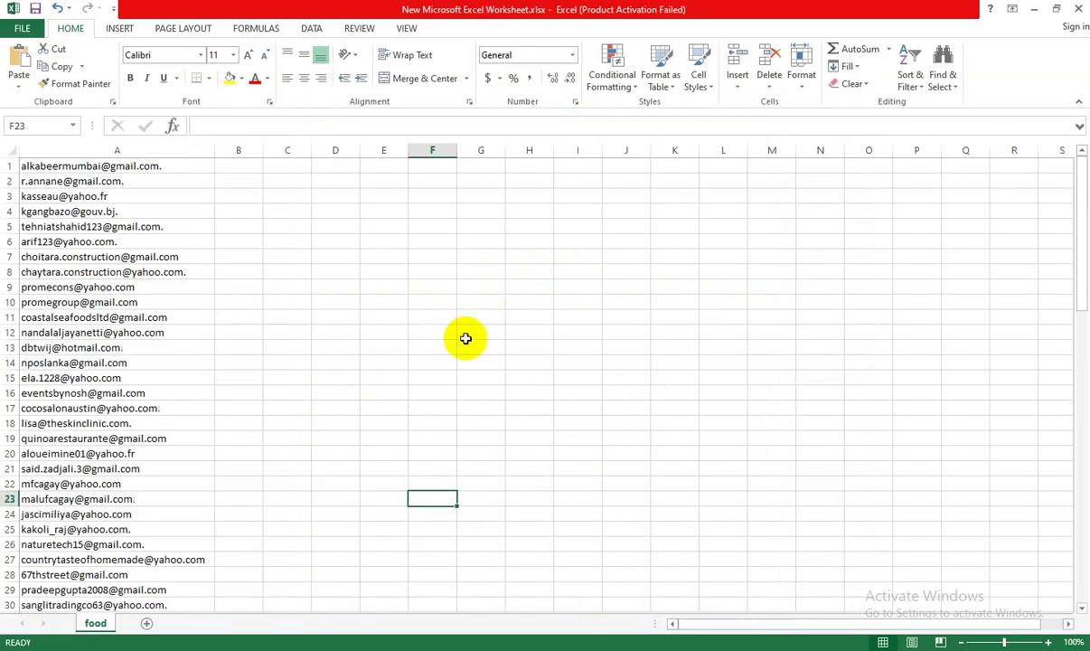
{"action": "left_click", "coordinate": [238, 165]}
{"action": "key", "text": "ctrl+v"}
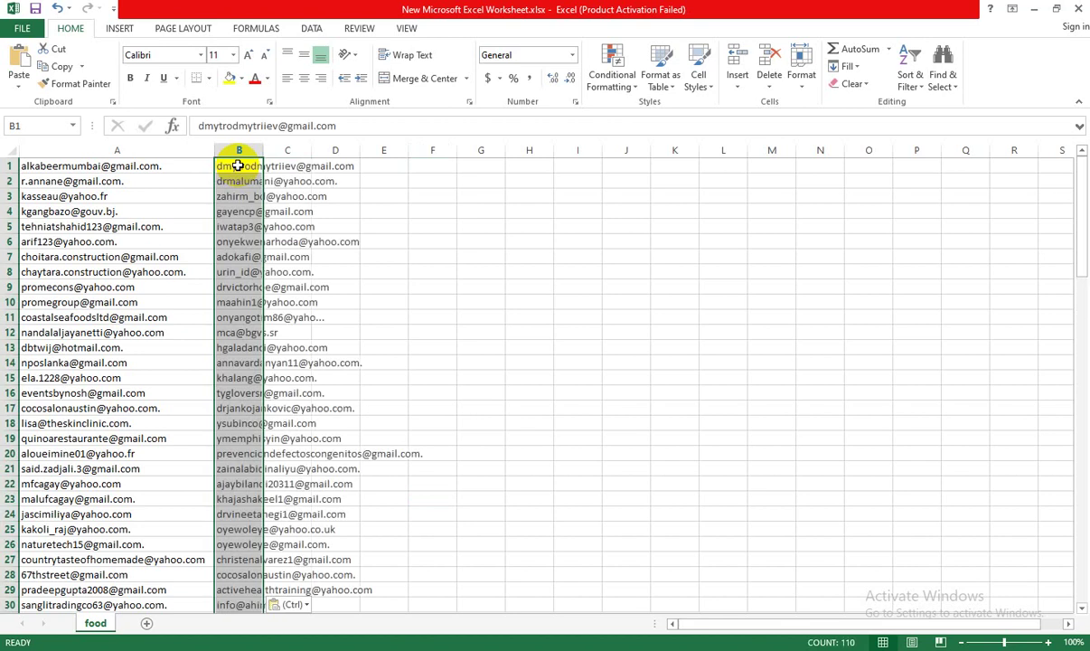
- Auto-fit the width of column B to the pasted health email addresses
{"action": "scroll", "coordinate": [354, 438], "scroll_direction": "down", "scroll_amount": 16}
{"action": "scroll", "coordinate": [355, 437], "scroll_direction": "down", "scroll_amount": 15}
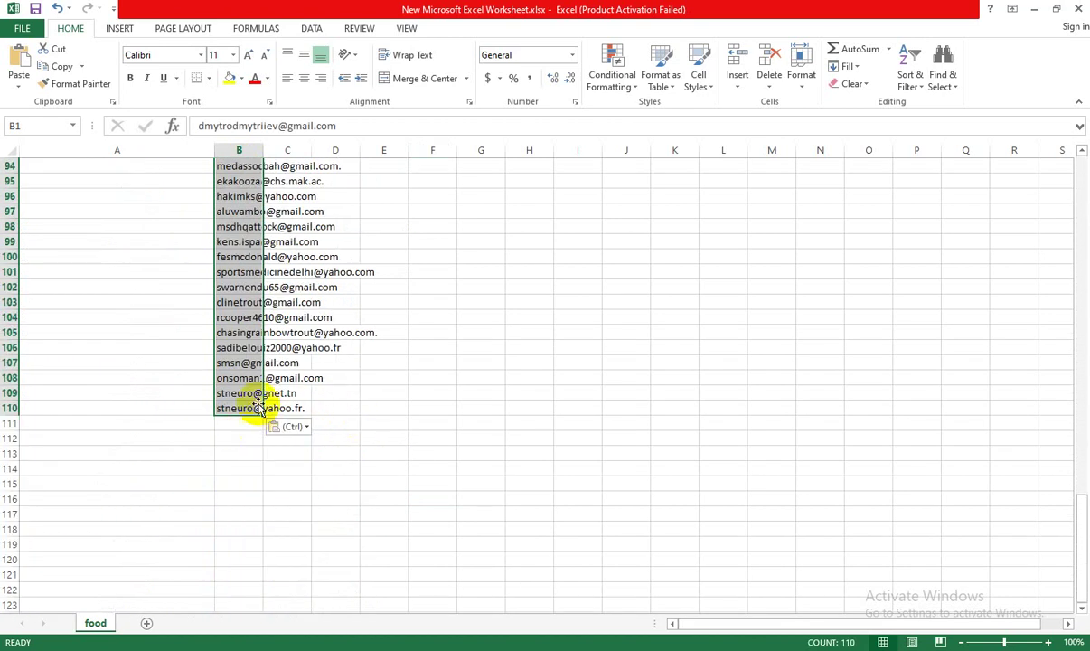
{"action": "scroll", "coordinate": [302, 407], "scroll_direction": "up", "scroll_amount": 17}
{"action": "scroll", "coordinate": [302, 360], "scroll_direction": "up", "scroll_amount": 14}
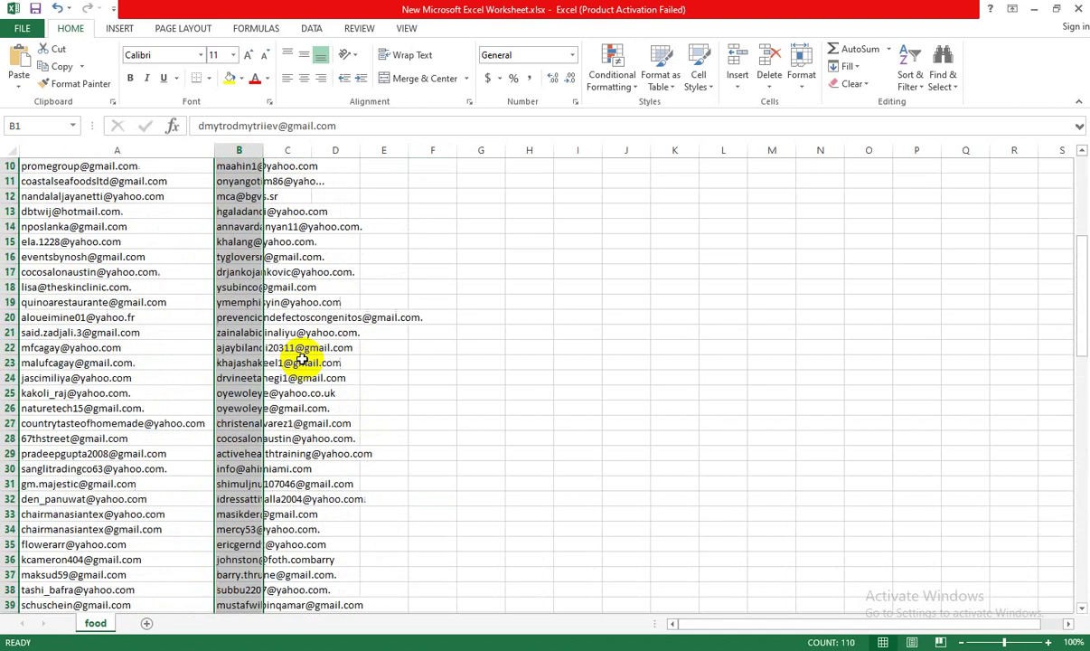
{"action": "double_click", "coordinate": [262, 149]}
{"action": "left_click", "coordinate": [487, 286]}
- Insert a blank row above the first row of email addresses for column headings
{"action": "scroll", "coordinate": [340, 447], "scroll_direction": "down", "scroll_amount": 17}
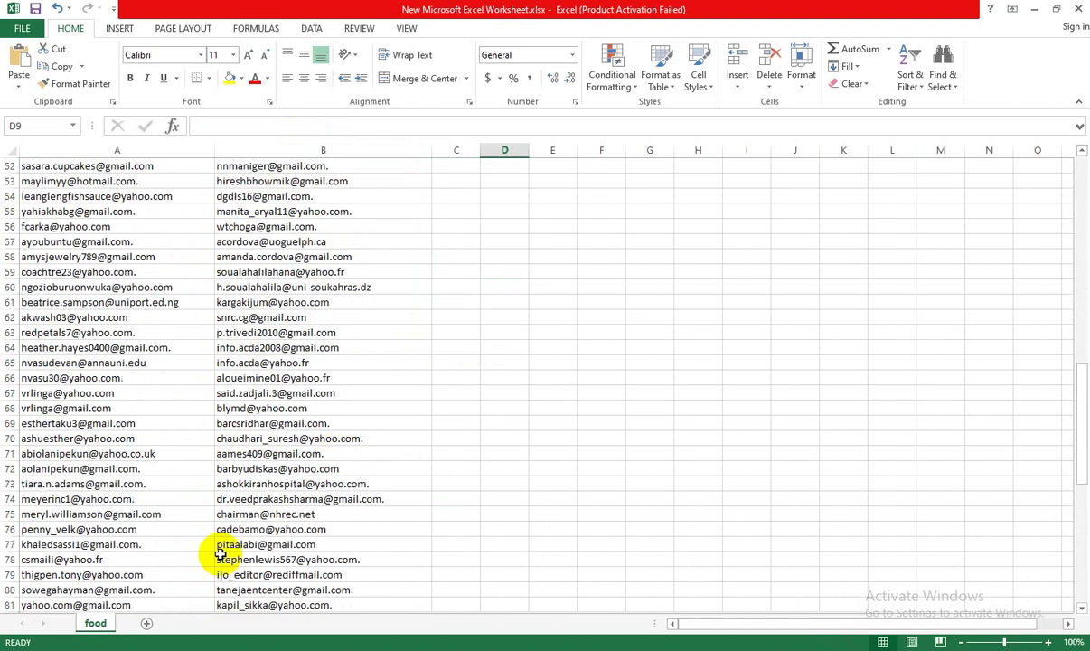
{"action": "scroll", "coordinate": [220, 551], "scroll_direction": "down", "scroll_amount": 11}
{"action": "scroll", "coordinate": [271, 443], "scroll_direction": "up", "scroll_amount": 5}
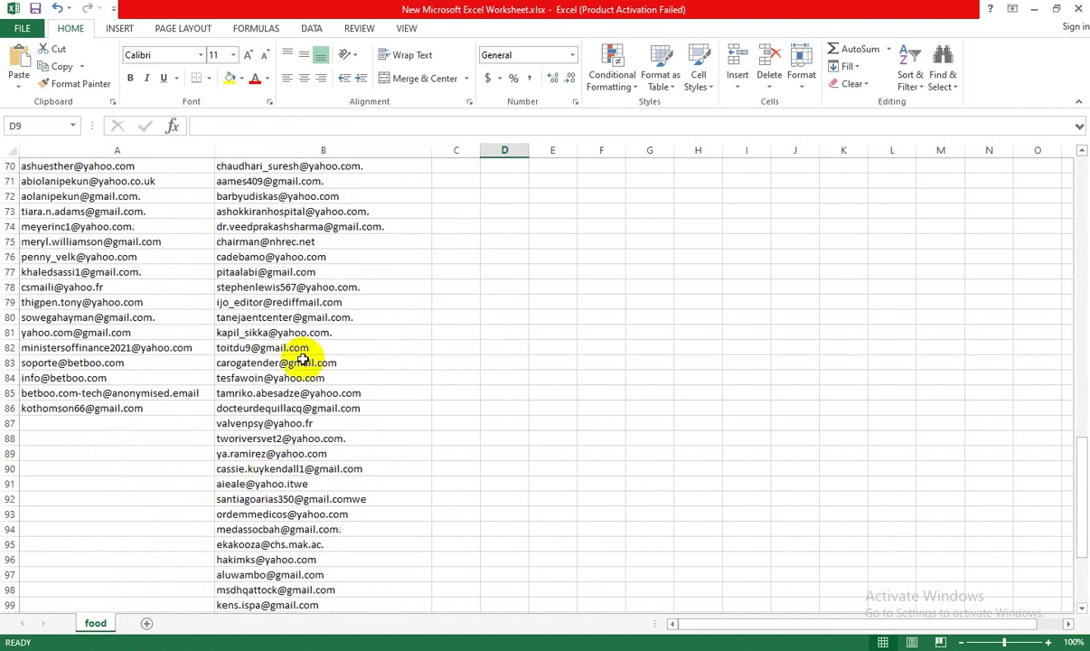
{"action": "scroll", "coordinate": [303, 360], "scroll_direction": "up", "scroll_amount": 20}
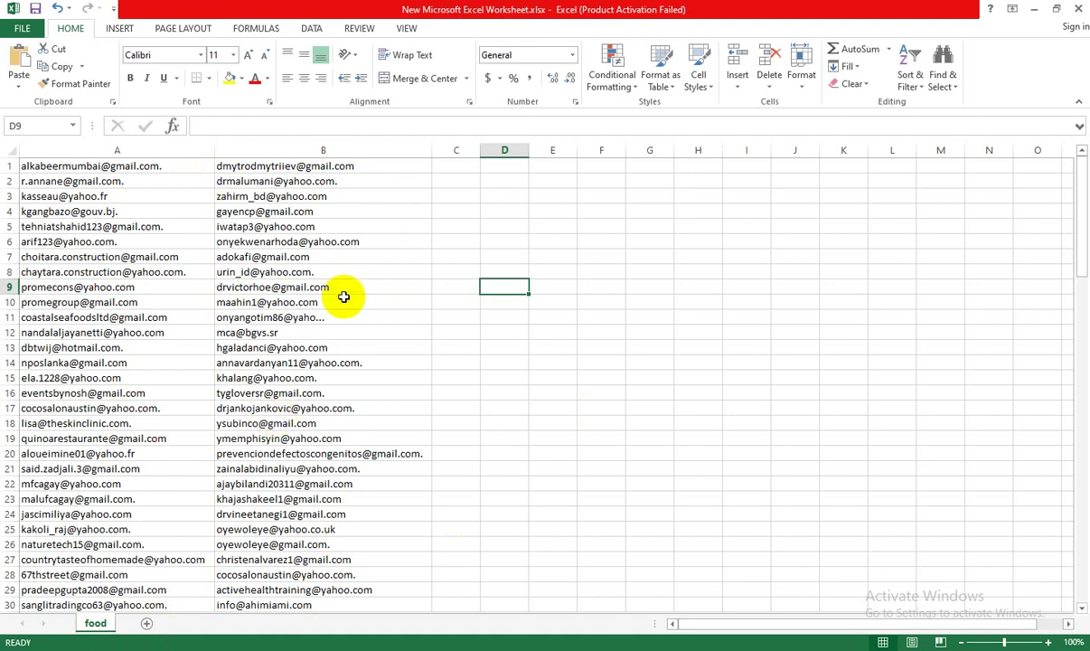
{"action": "left_click", "coordinate": [7, 166]}
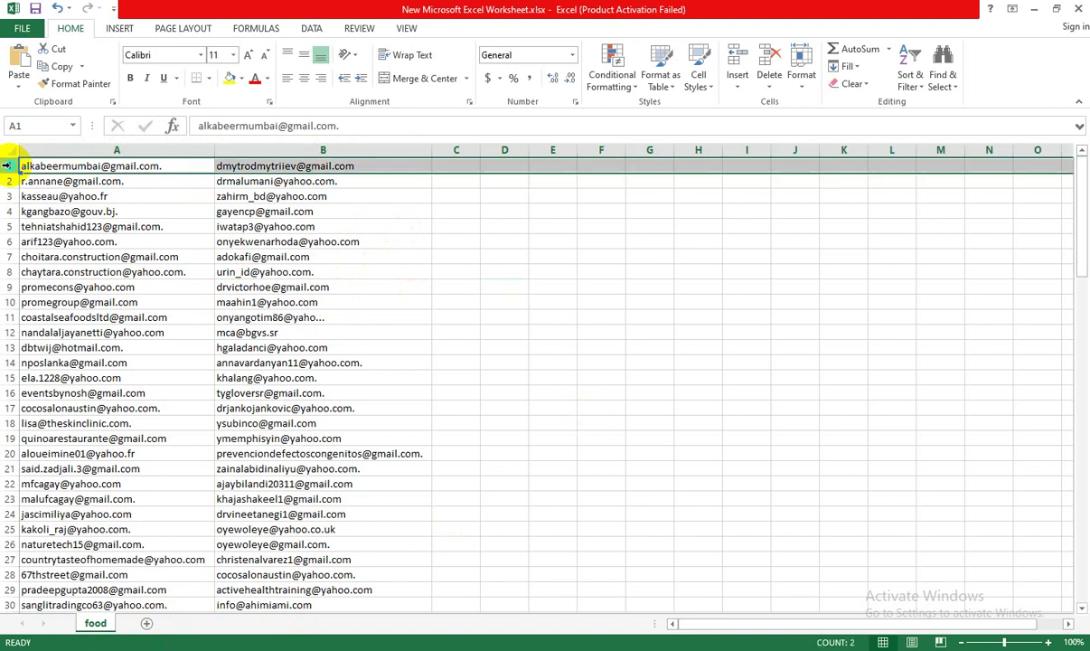
{"action": "right_click", "coordinate": [8, 165]}
{"action": "left_click", "coordinate": [46, 274]}
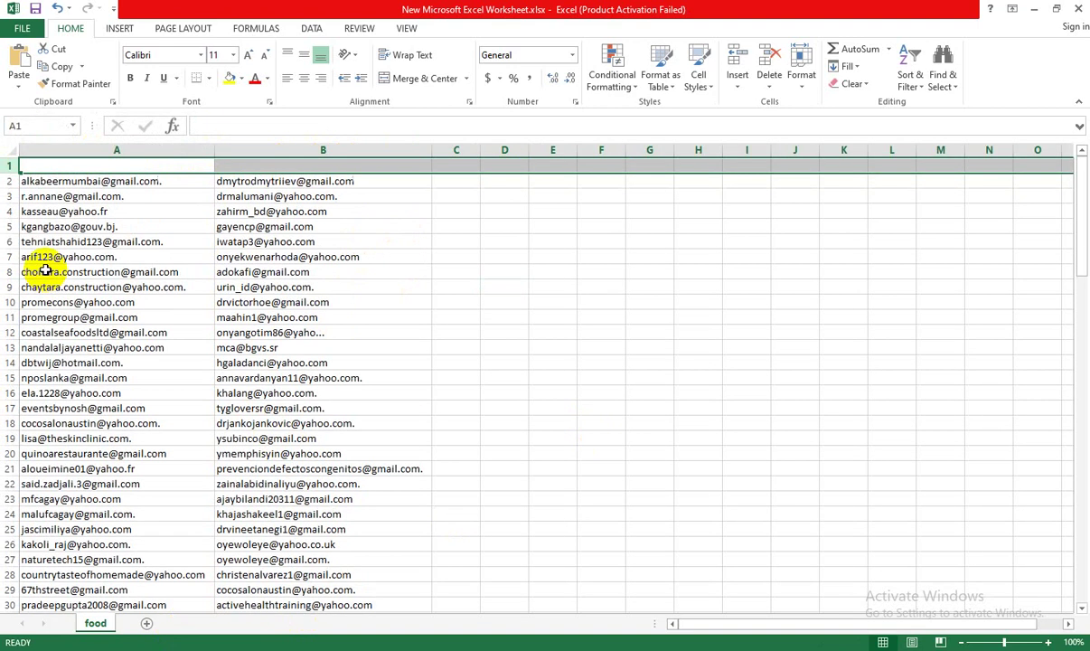
- Enter the headings FOOD in cell A1 and HEALTH in cell B1
{"action": "left_click", "coordinate": [142, 165]}
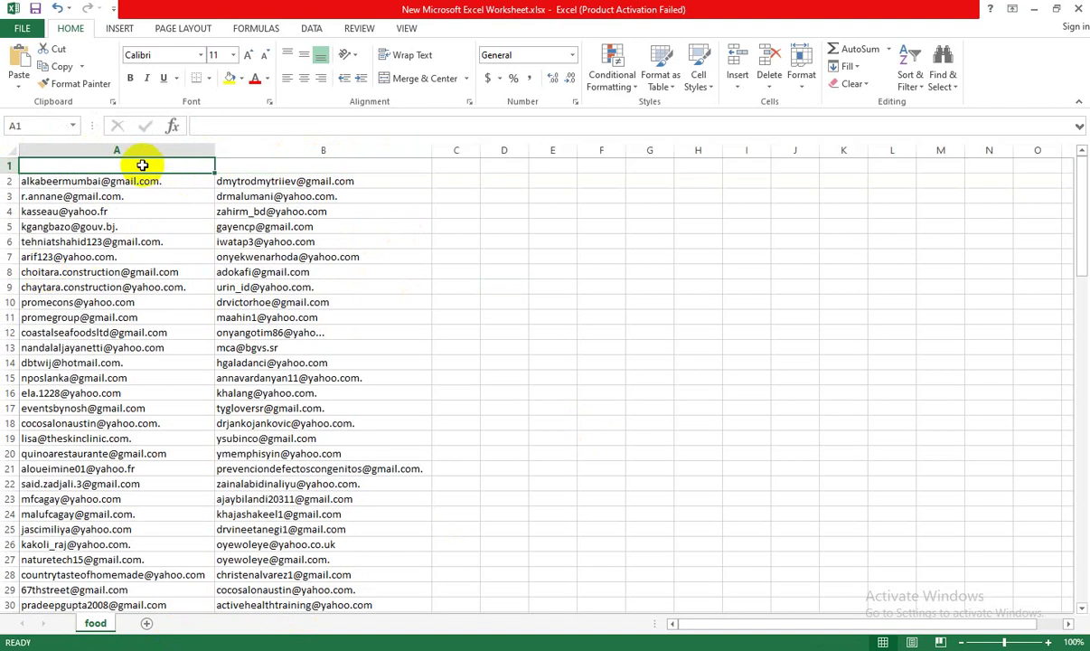
{"action": "type", "text": "FOOD"}
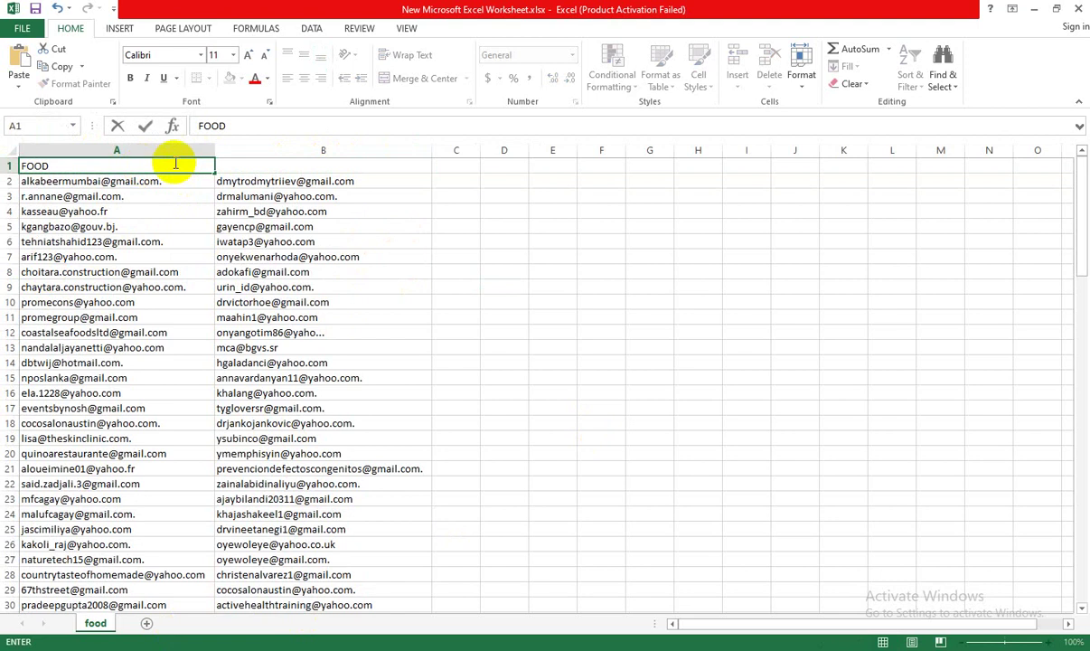
{"action": "left_click", "coordinate": [294, 164]}
{"action": "type", "text": "HEALTH"}
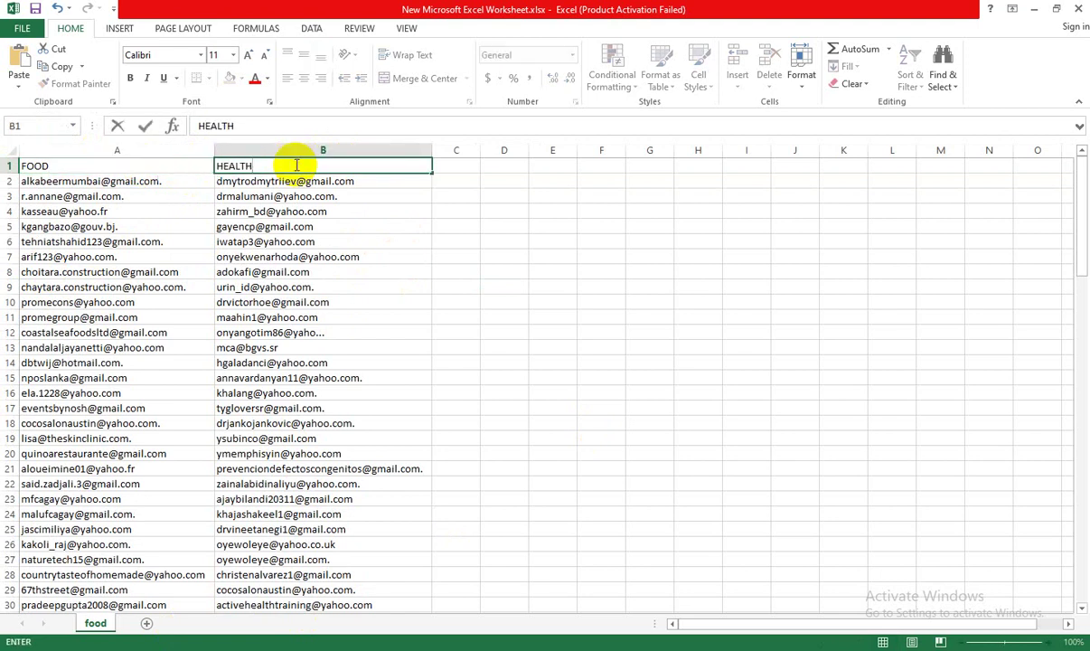
{"action": "left_click", "coordinate": [455, 164]}
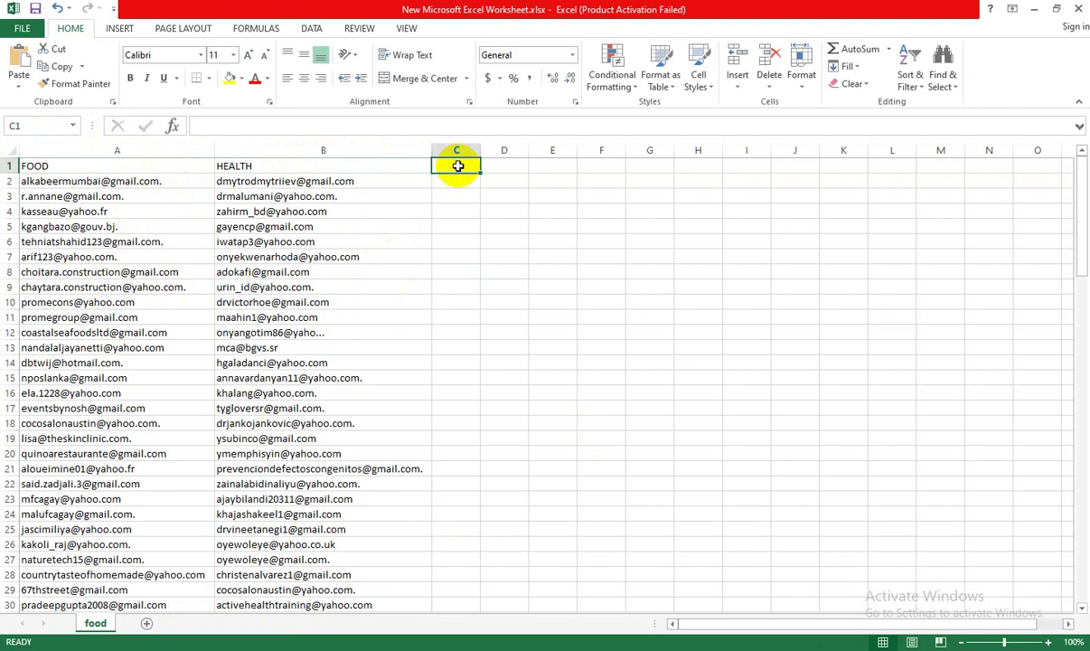
- Compare the health search page in the browser with the sheet, and look through the FOOD and HEALTH email lists in Excel
{"action": "key", "text": "alt+Tab"}
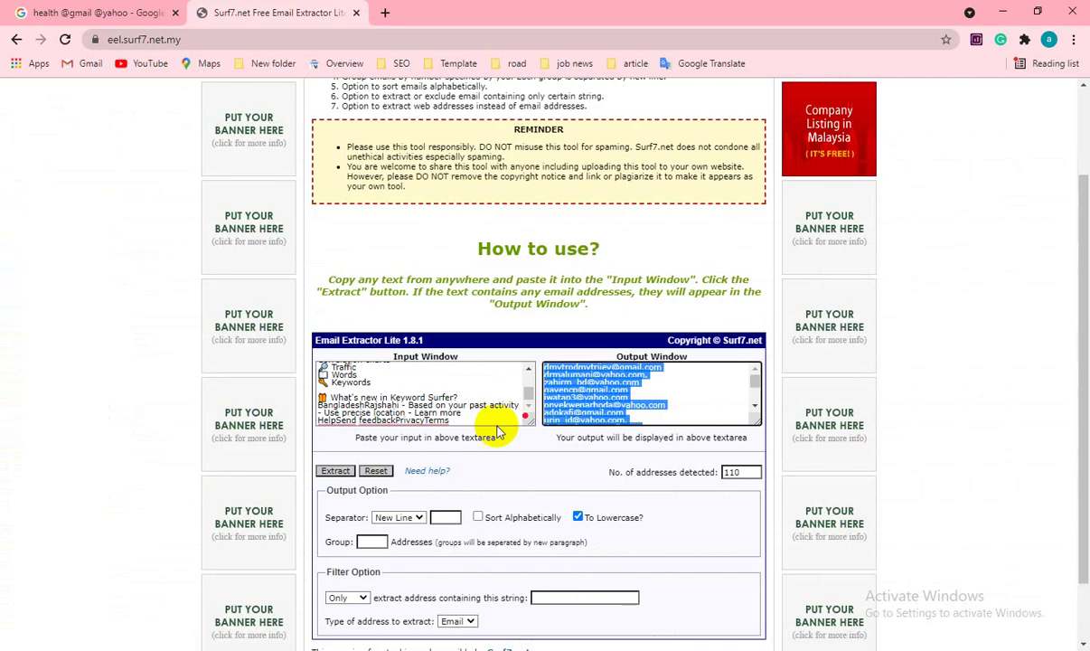
{"action": "left_click", "coordinate": [128, 11]}
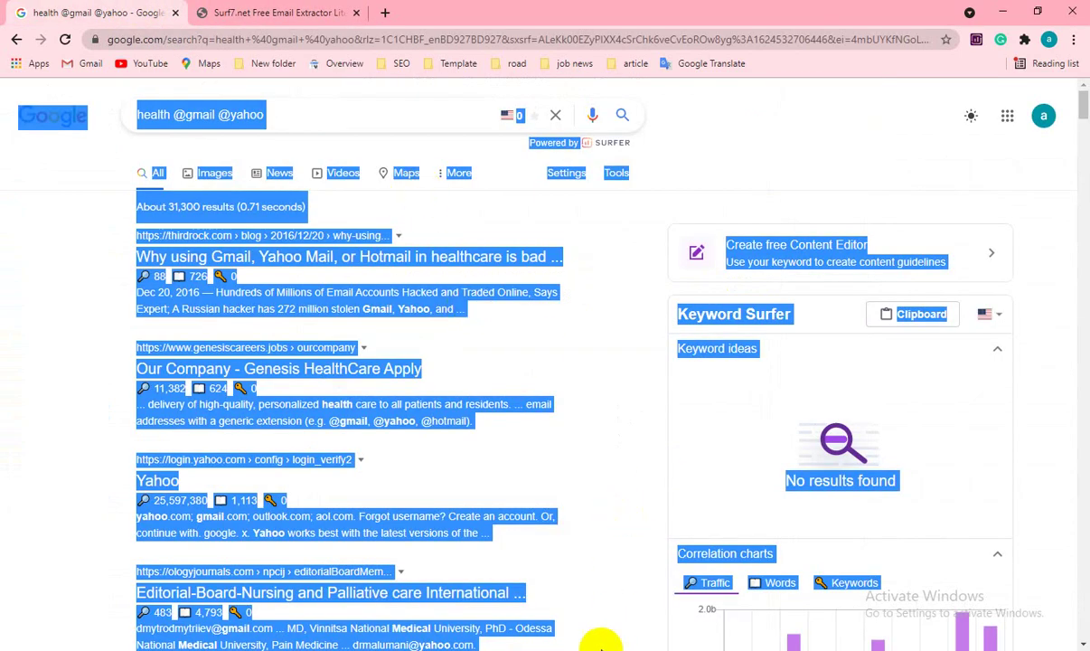
{"action": "key", "text": "alt+Tab"}
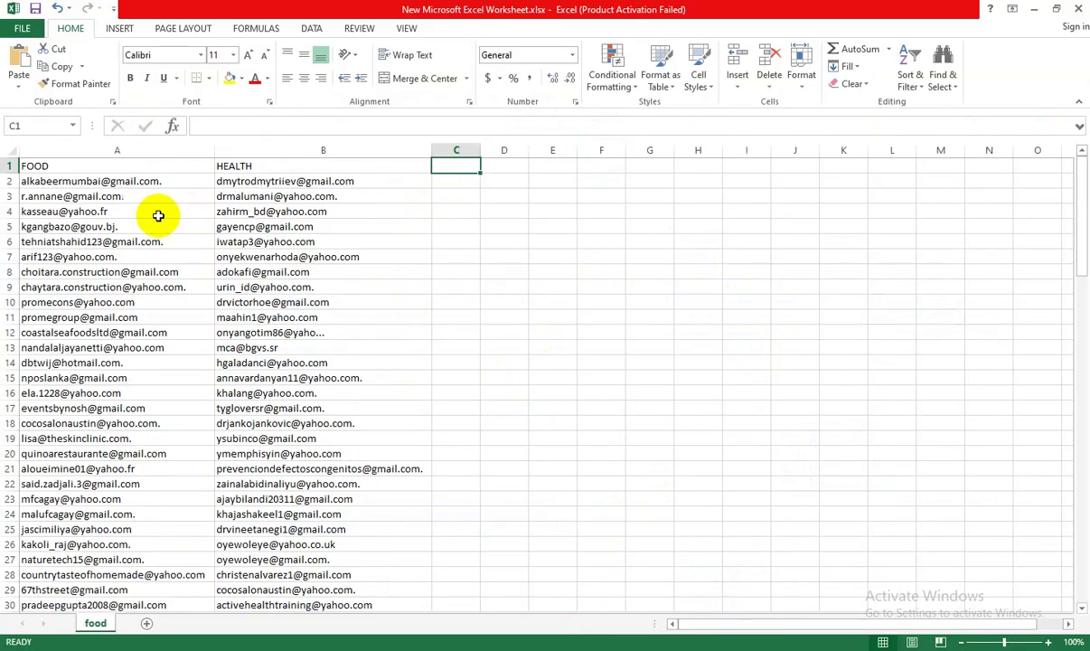
{"action": "left_click", "coordinate": [107, 163]}
{"action": "scroll", "coordinate": [95, 307], "scroll_direction": "down", "scroll_amount": 20}
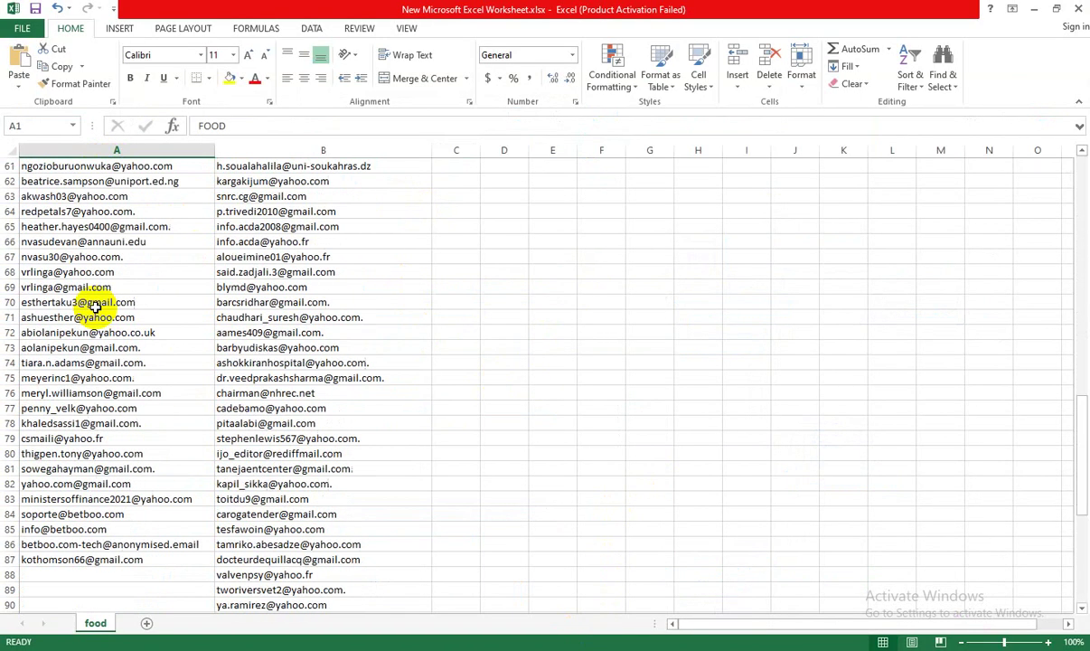
{"action": "scroll", "coordinate": [95, 310], "scroll_direction": "up", "scroll_amount": 20}
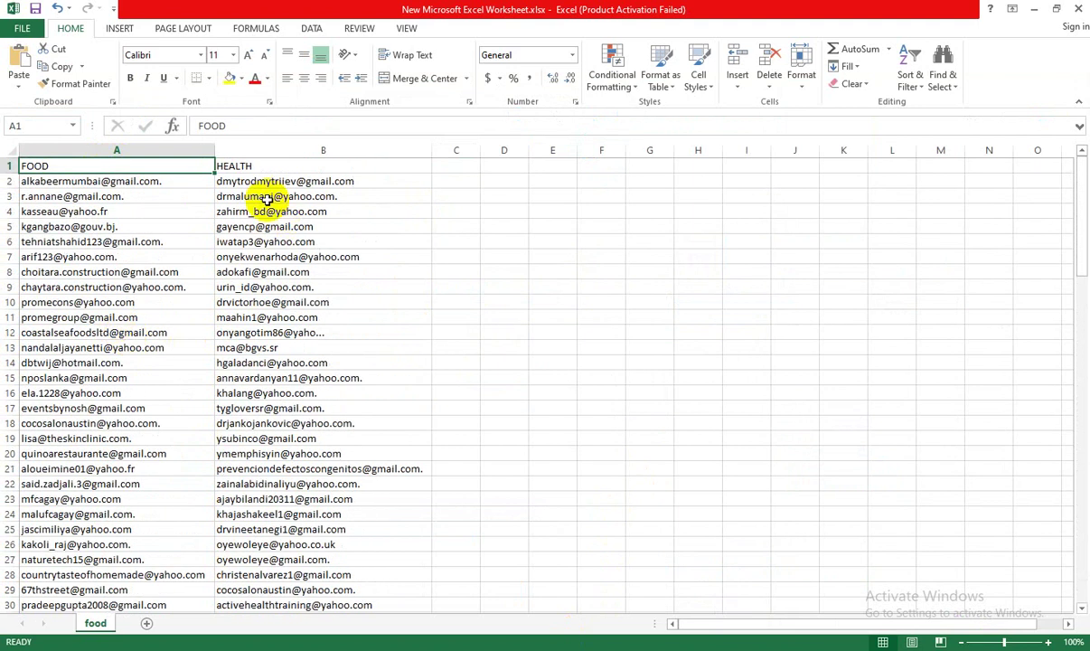
{"action": "left_click", "coordinate": [262, 162]}
{"action": "scroll", "coordinate": [318, 389], "scroll_direction": "down", "scroll_amount": 1}
{"action": "scroll", "coordinate": [318, 389], "scroll_direction": "down", "scroll_amount": 18}
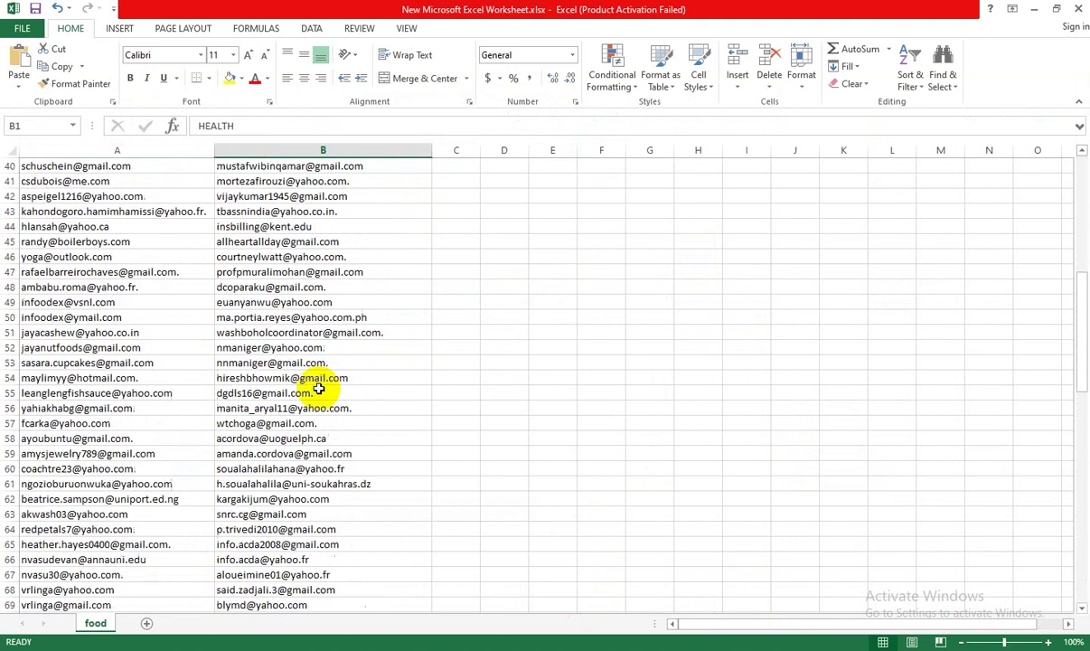
- Examine the FOOD and HEALTH email columns down to their lower rows and back to the headings, and switch to the email checklist in Notepad
{"action": "scroll", "coordinate": [319, 388], "scroll_direction": "down", "scroll_amount": 16}
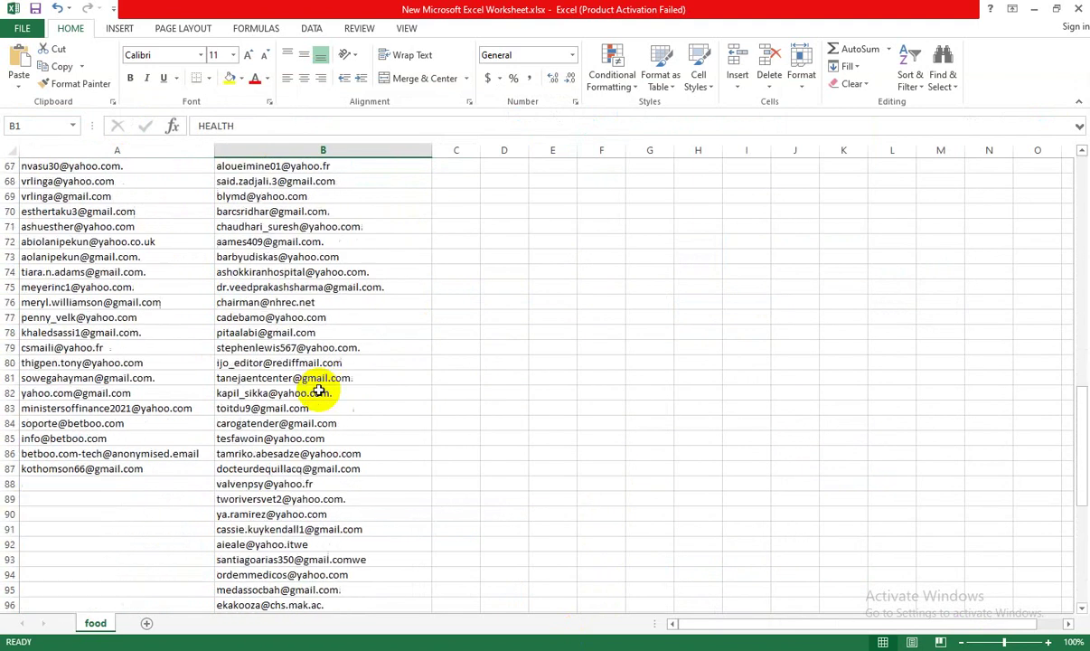
{"action": "scroll", "coordinate": [319, 390], "scroll_direction": "up", "scroll_amount": 4}
{"action": "scroll", "coordinate": [318, 390], "scroll_direction": "up", "scroll_amount": 6}
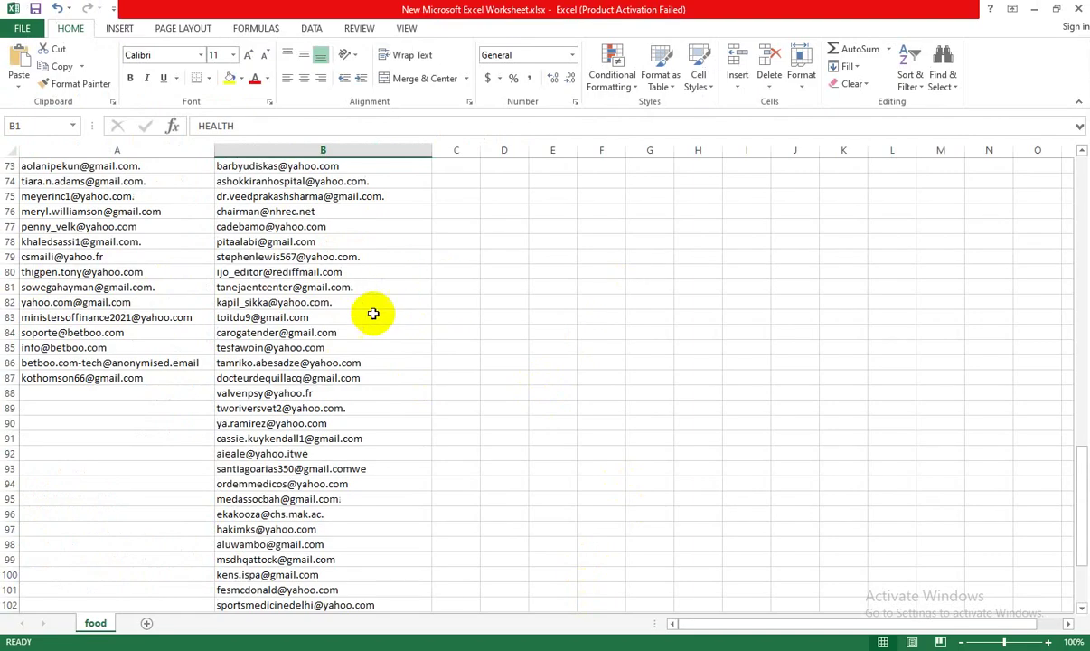
{"action": "scroll", "coordinate": [372, 312], "scroll_direction": "up", "scroll_amount": 20}
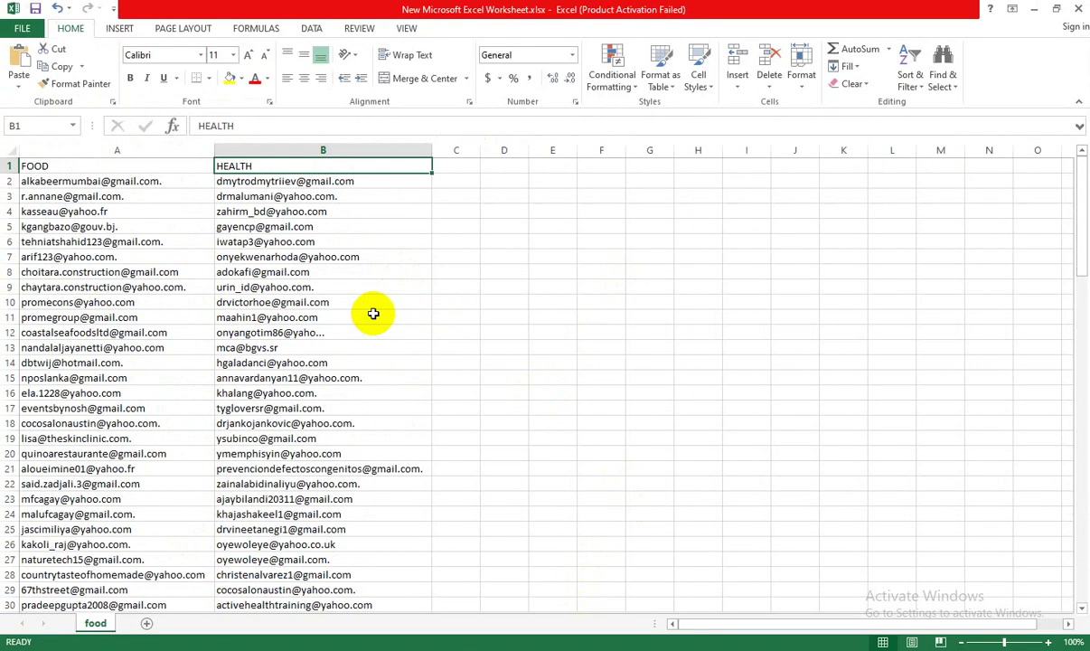
{"action": "left_click", "coordinate": [381, 181]}
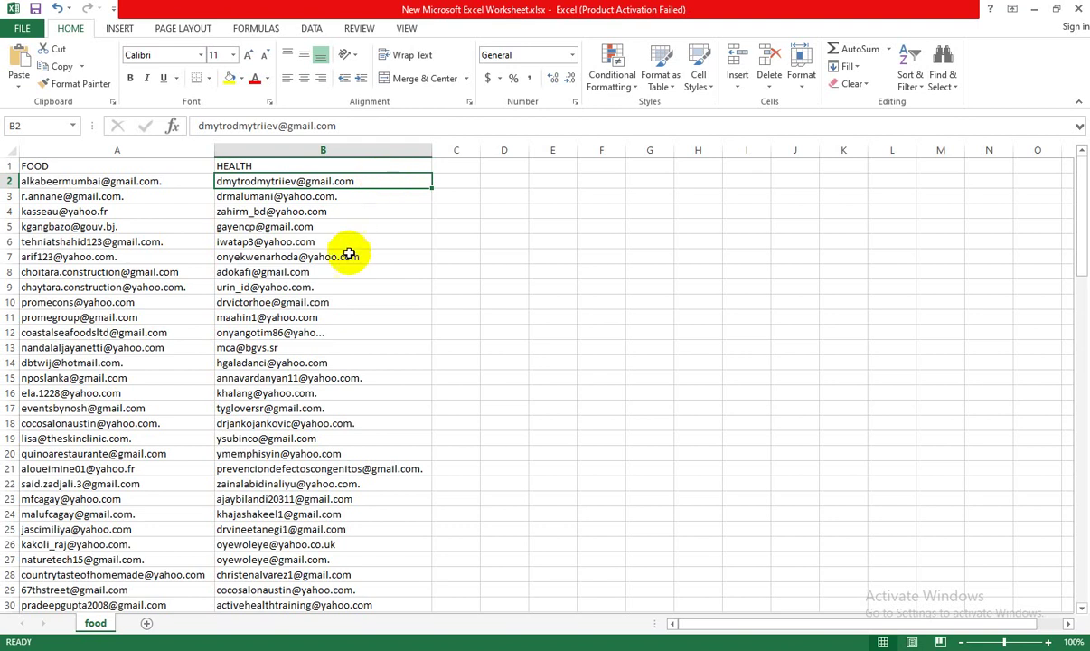
{"action": "scroll", "coordinate": [348, 252], "scroll_direction": "down", "scroll_amount": 12}
{"action": "scroll", "coordinate": [349, 252], "scroll_direction": "down", "scroll_amount": 4}
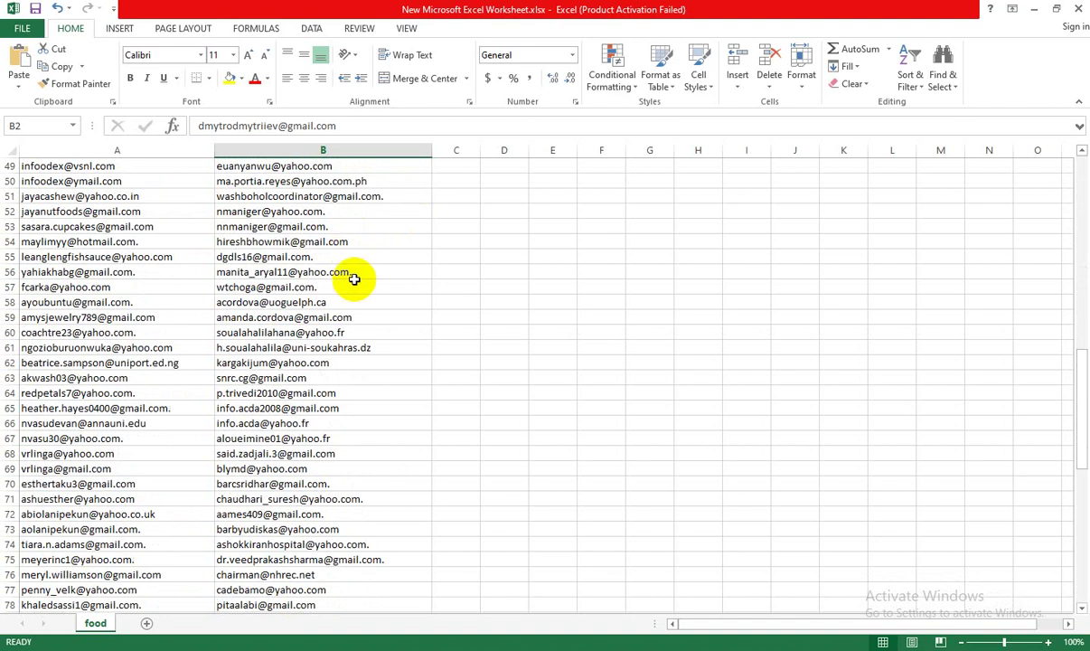
{"action": "scroll", "coordinate": [355, 279], "scroll_direction": "up", "scroll_amount": 16}
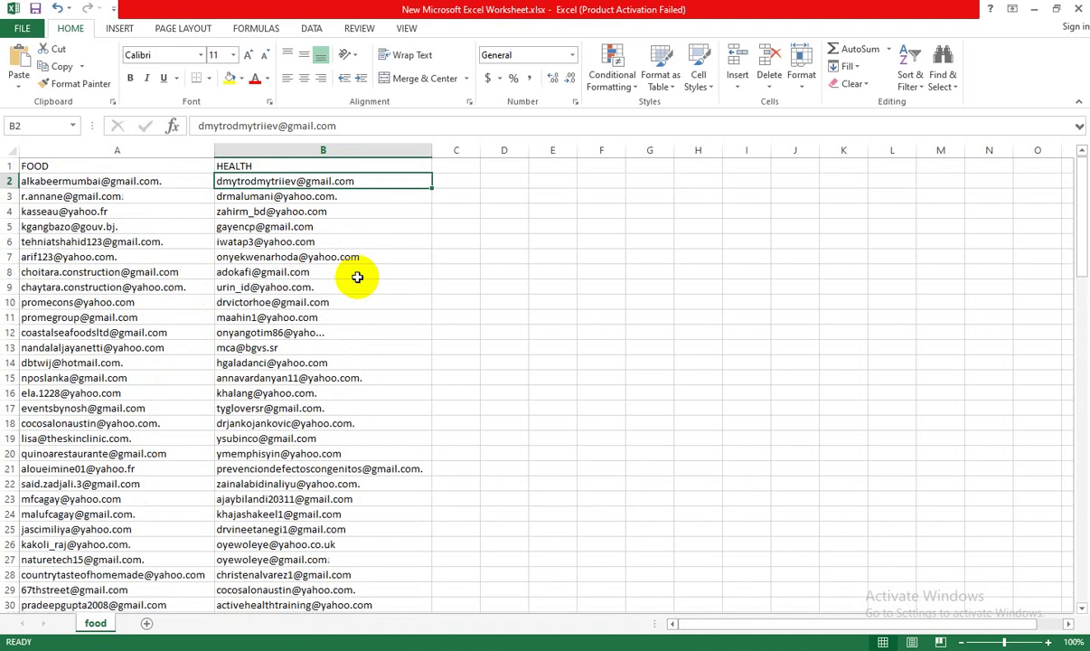
{"action": "left_click", "coordinate": [452, 181]}
{"action": "left_click", "coordinate": [386, 180]}
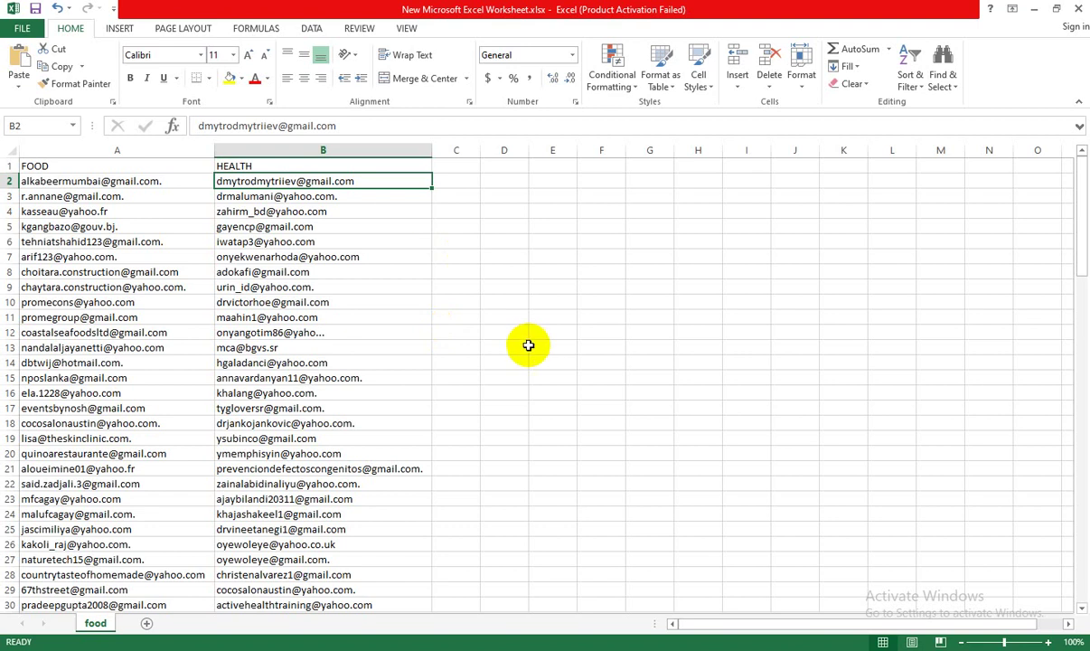
{"action": "key", "text": "alt+Tab"}
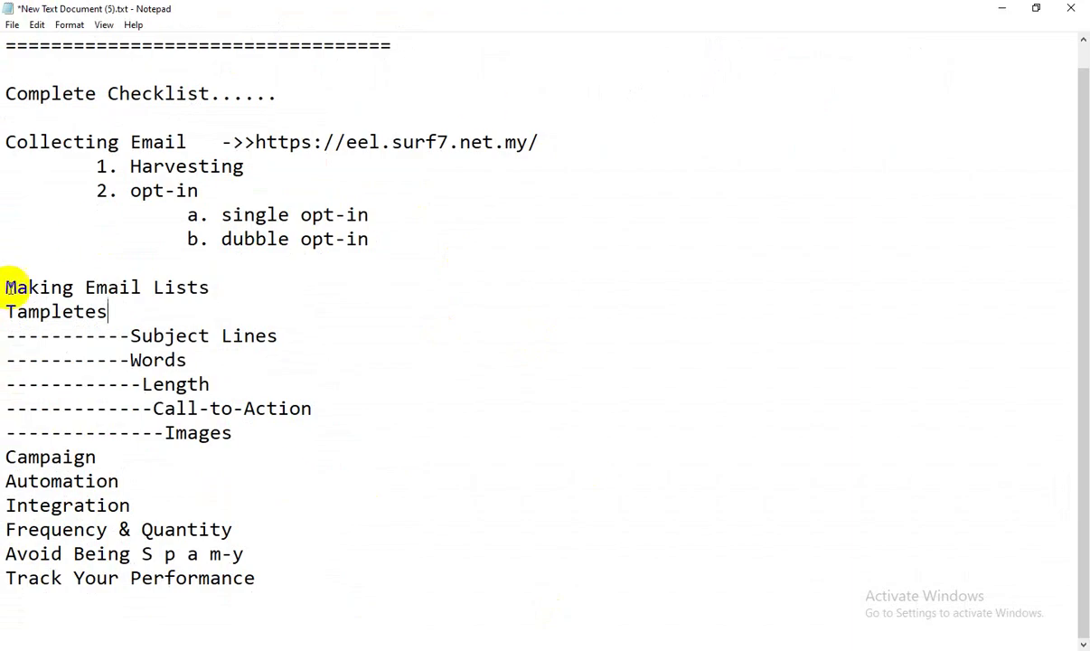